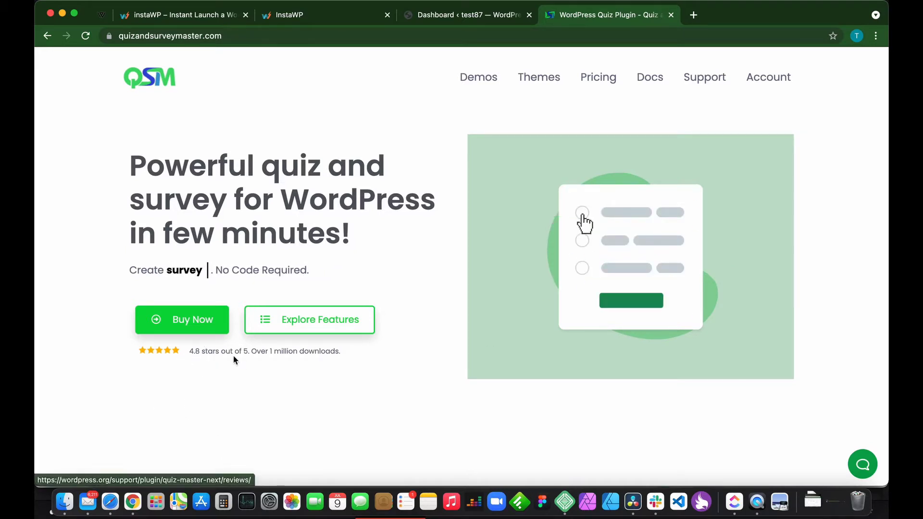
# Scroll down the quizandsurveymaster.com homepage to review it before leaving the site.
pyautogui.scroll(-5, 393, 360)
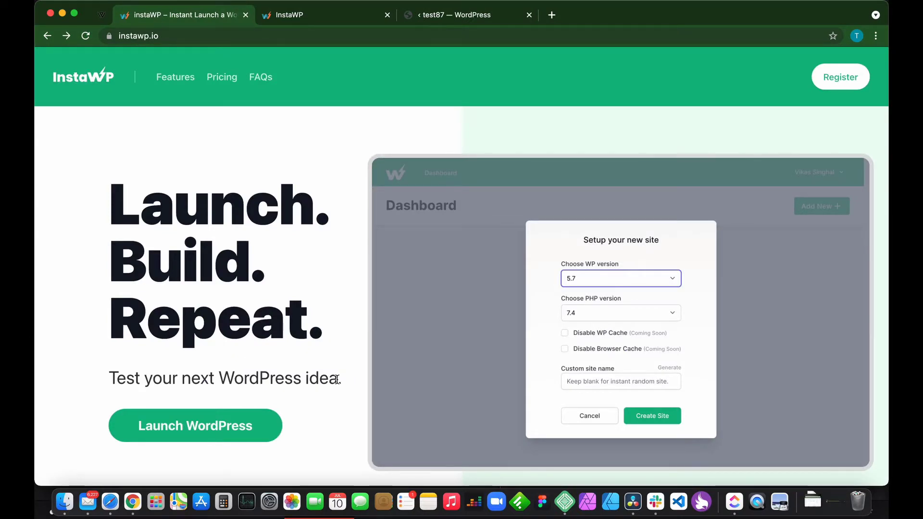
# Scroll the instawp.io page to the pricing section showing the free $0 beta plan.
pyautogui.scroll(-15, 337, 379)
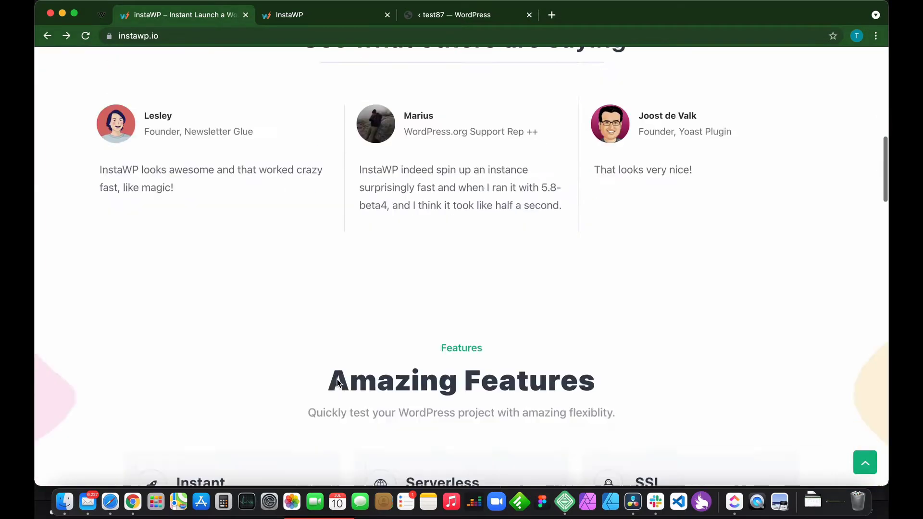
pyautogui.scroll(-12, 337, 379)
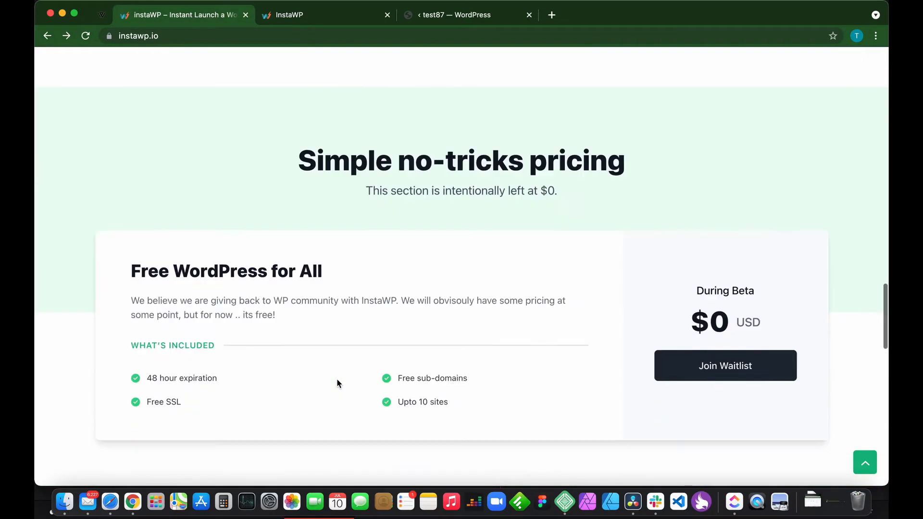
pyautogui.scroll(2, 337, 383)
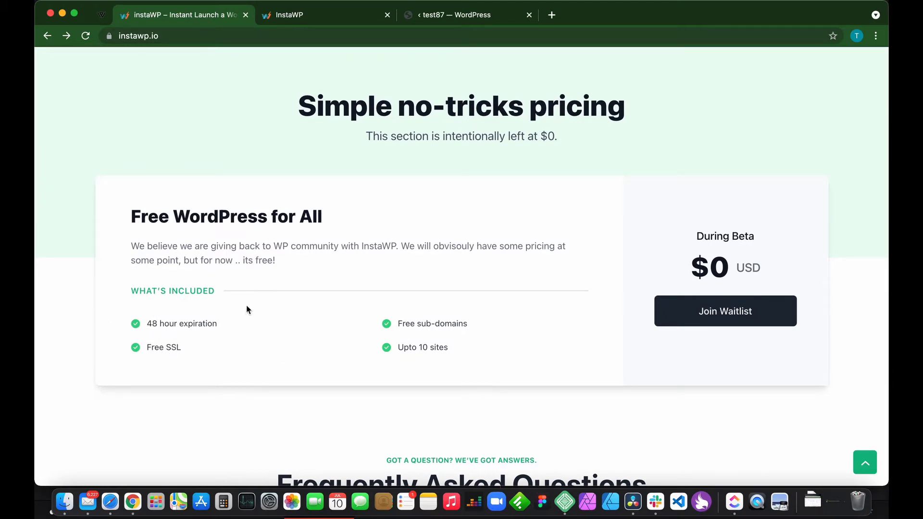
pyautogui.scroll(-1, 379, 371)
pyautogui.scroll(2, 380, 371)
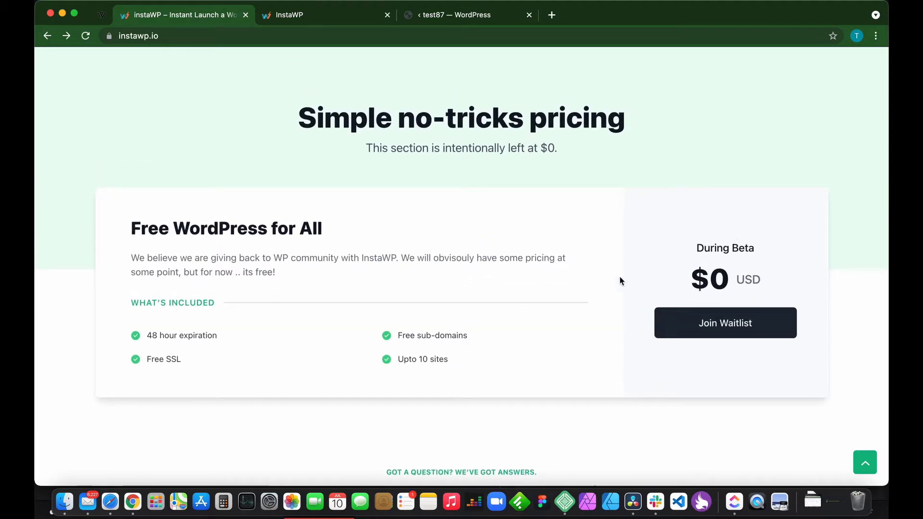
# On the test87 dashboard, find 'quiz an' in Add New, then install and activate Quiz And Survey Master.
pyautogui.press('super+3')
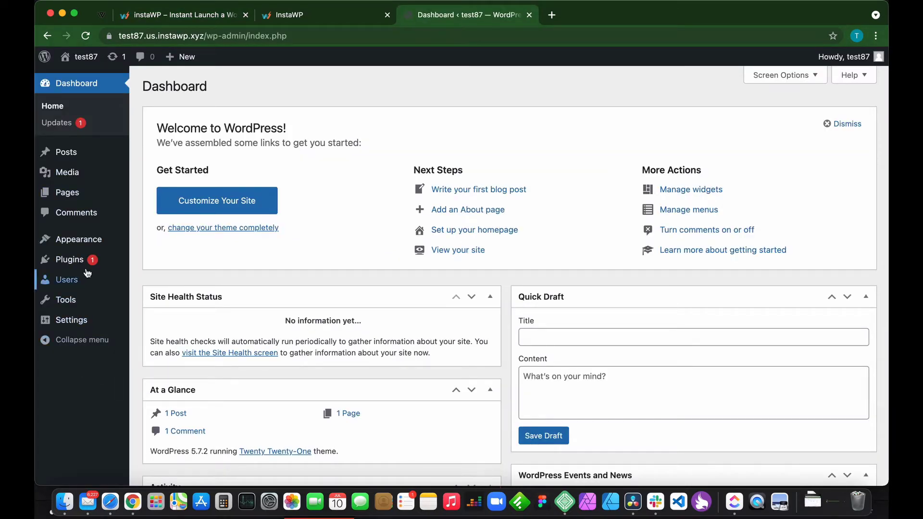
pyautogui.moveTo(69, 262)
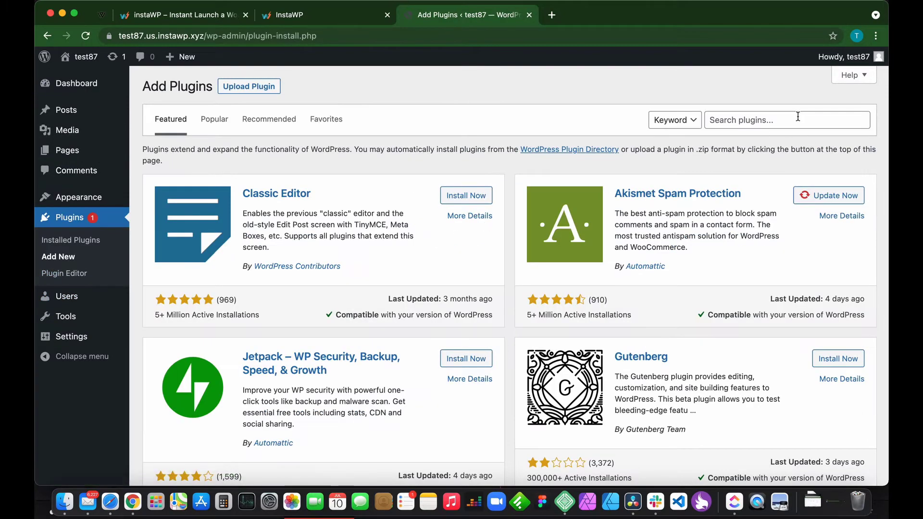
pyautogui.click(792, 118)
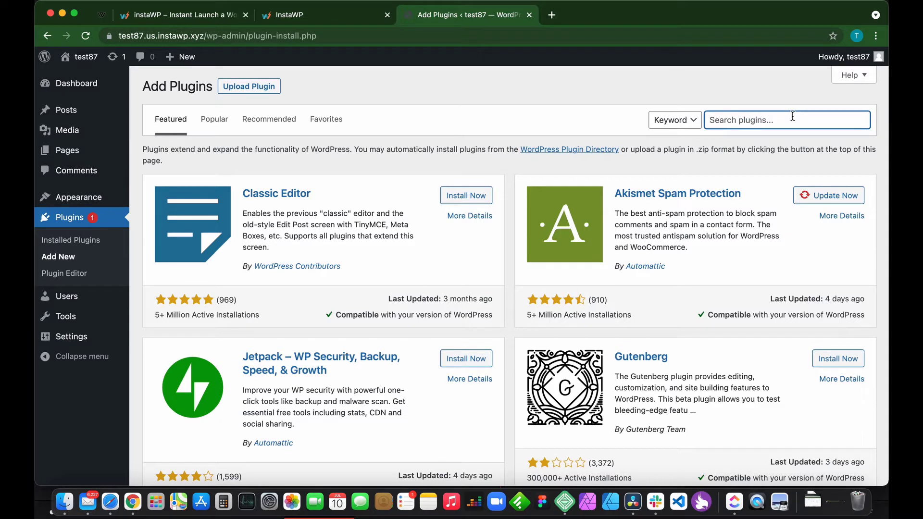
pyautogui.write('quiz and survey master')
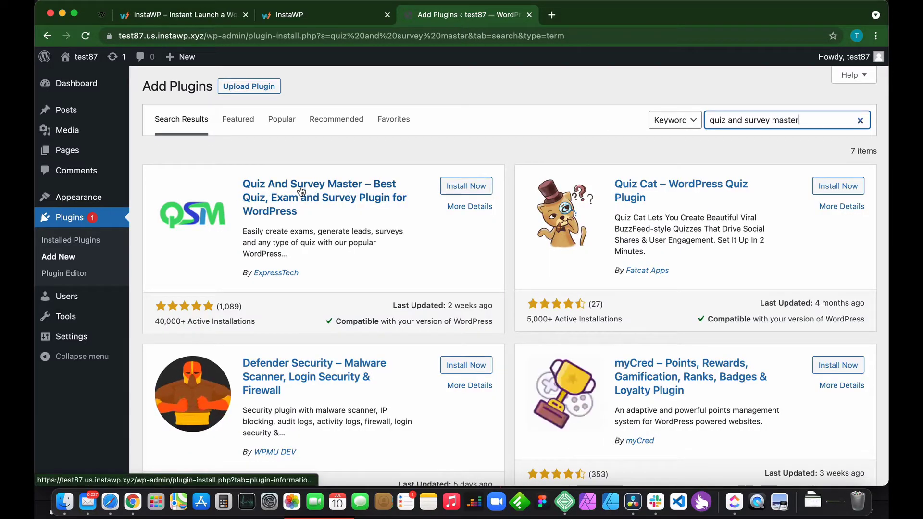
pyautogui.click(469, 186)
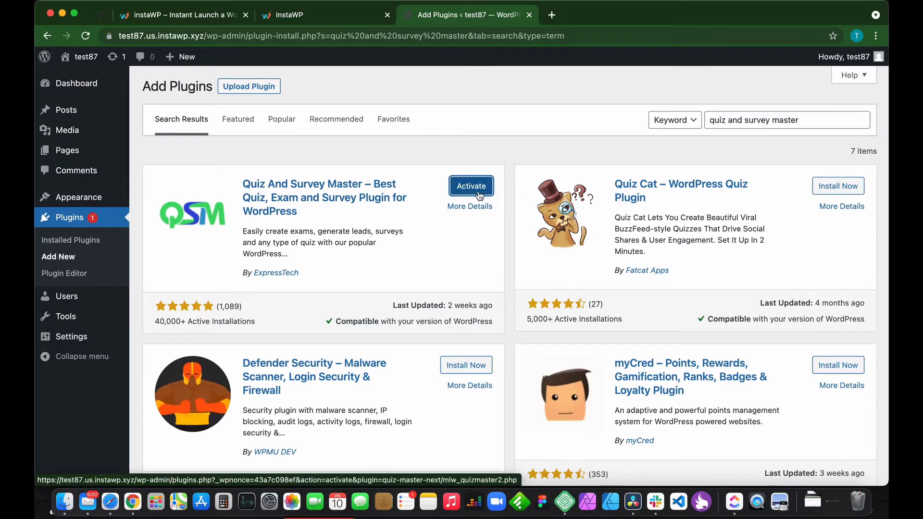
pyautogui.click(473, 192)
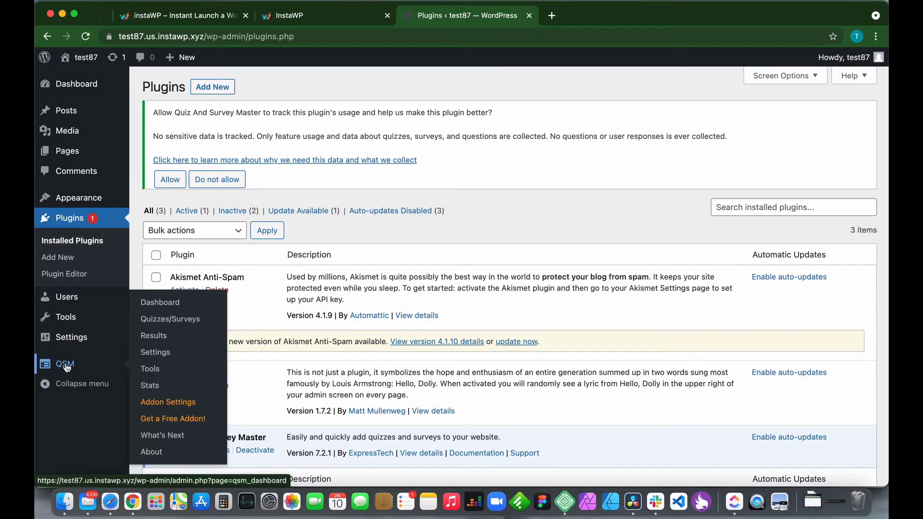
# Open the QSM Dashboard for Quiz And Survey Master 7.2.1 and scroll through its welcome and addon sections.
pyautogui.click(66, 365)
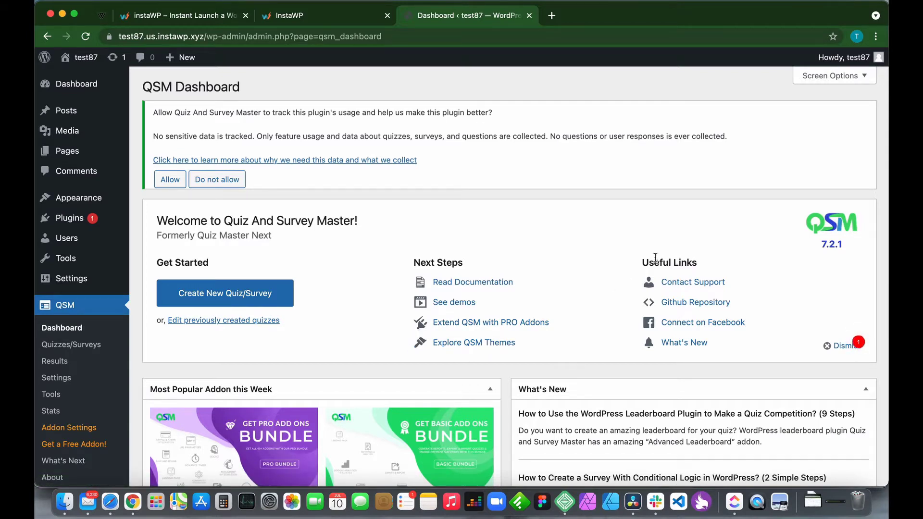
pyautogui.scroll(-5, 564, 410)
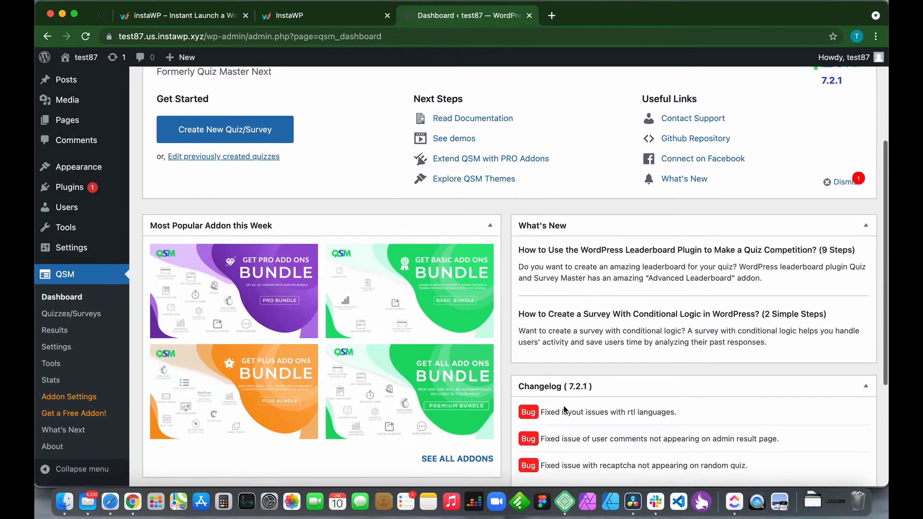
pyautogui.scroll(10, 339, 339)
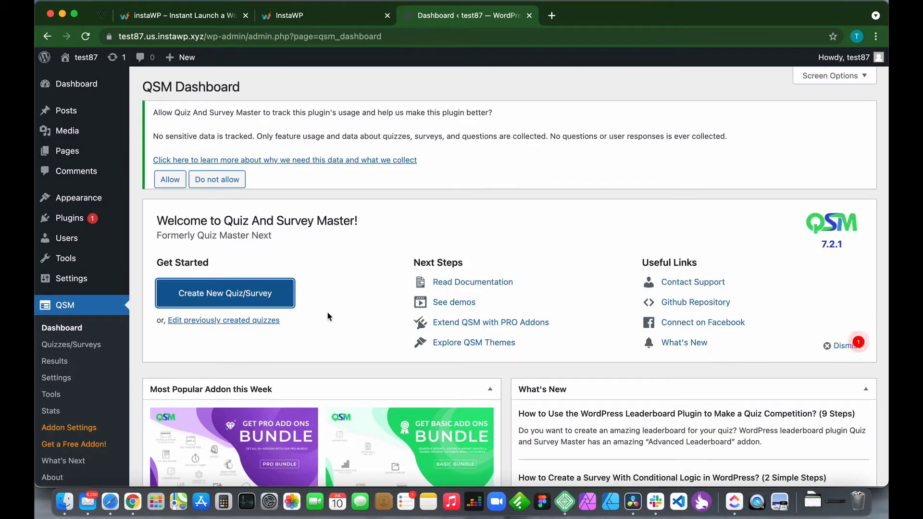
# Start a new quiz with the Default Theme, named General Questions, keeping the Quiz form type.
pyautogui.click(235, 294)
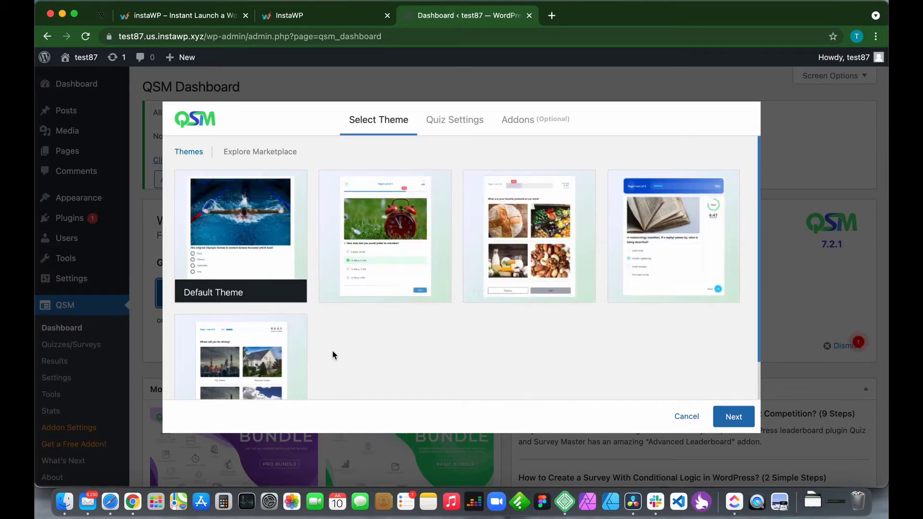
pyautogui.moveTo(280, 282)
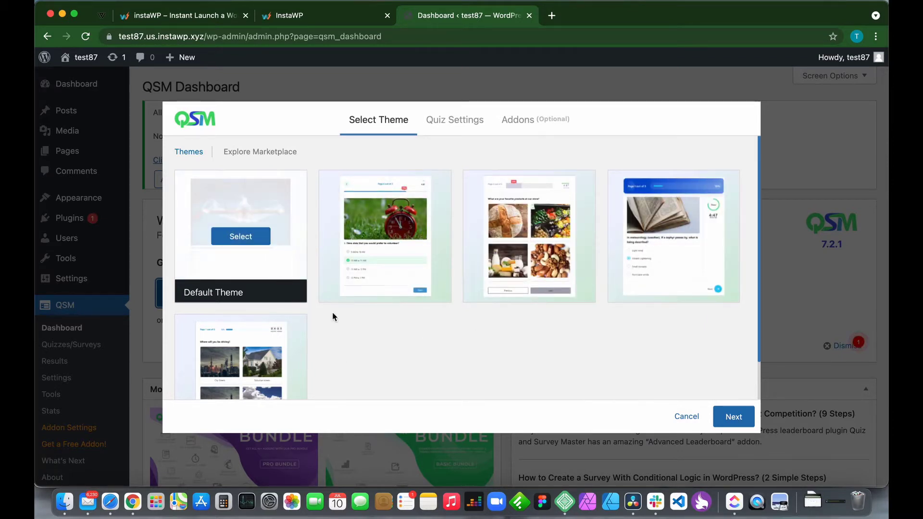
pyautogui.click(744, 427)
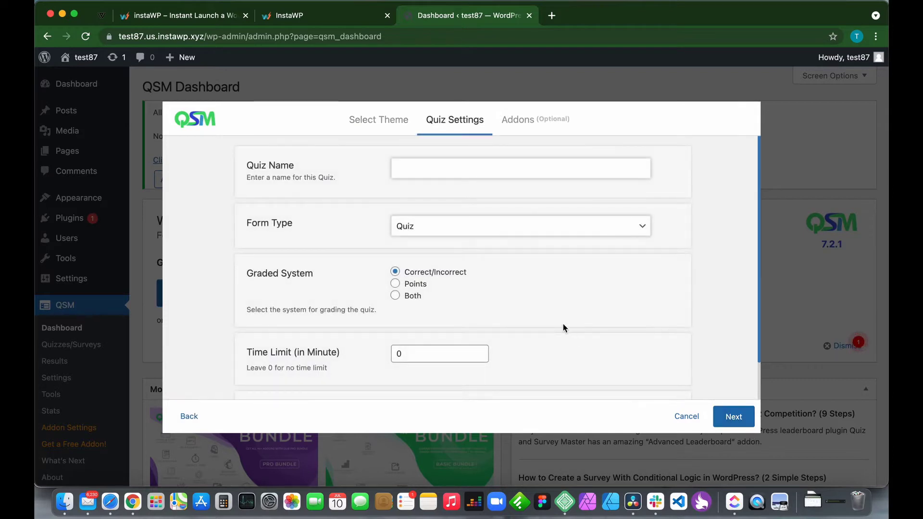
pyautogui.click(432, 174)
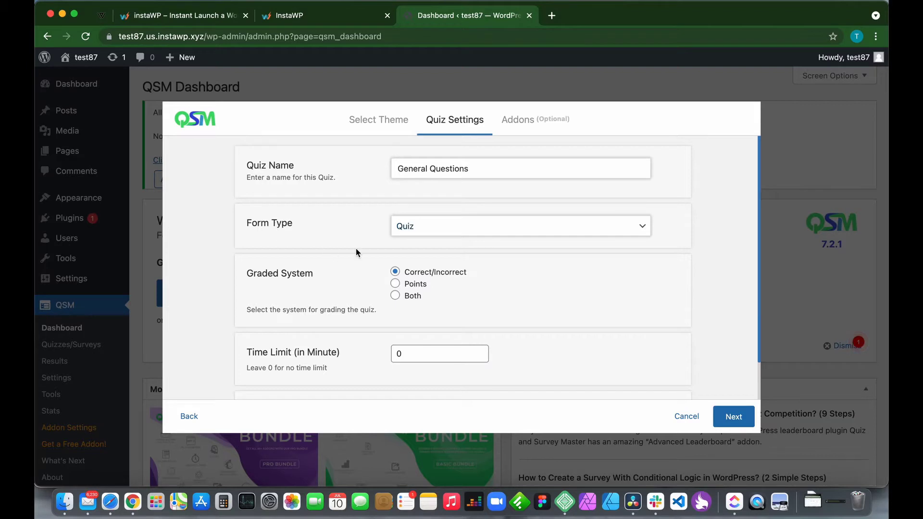
pyautogui.click(412, 228)
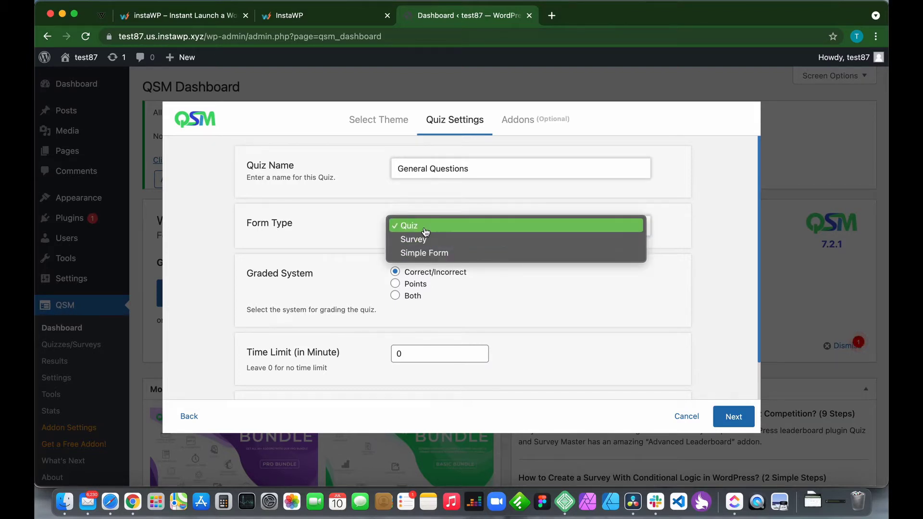
pyautogui.click(424, 231)
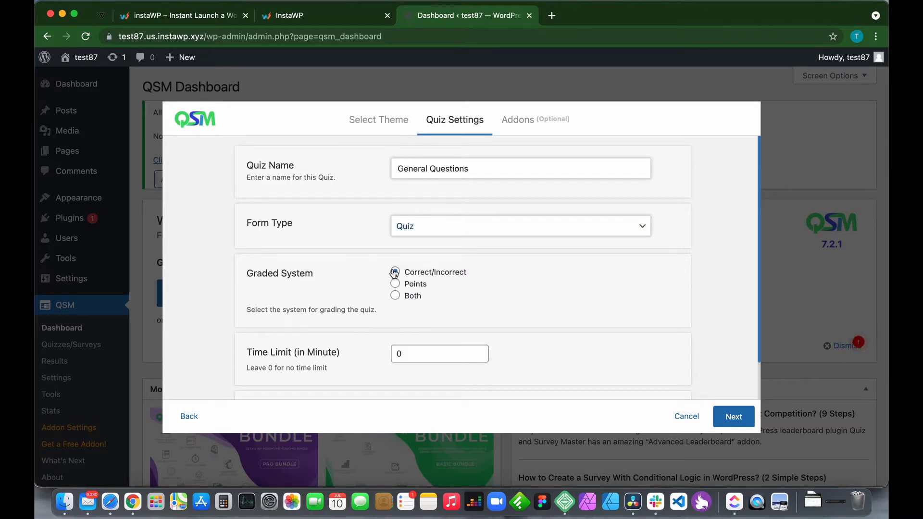
# Set a 5-minute time limit and create the quiz, skipping the optional addons.
pyautogui.scroll(-2, 495, 301)
pyautogui.click(430, 283)
pyautogui.write('5')
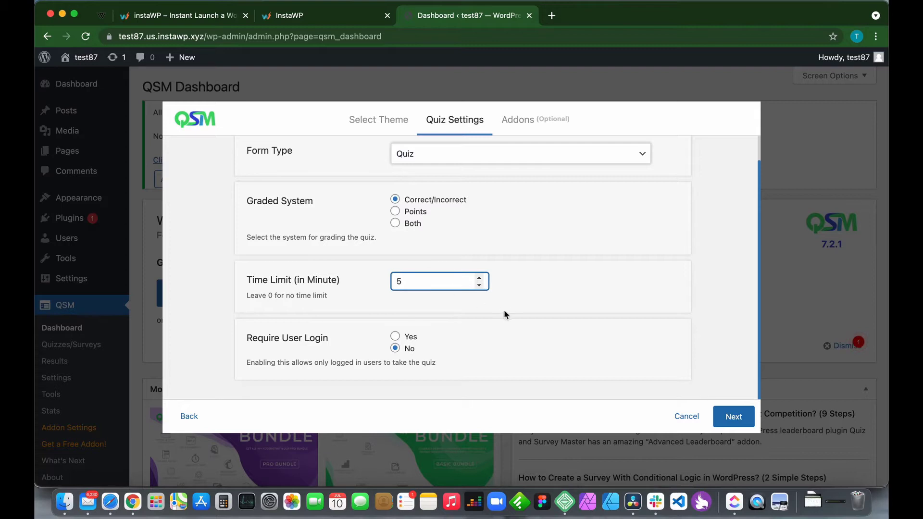
pyautogui.click(504, 310)
pyautogui.scroll(-2, 455, 323)
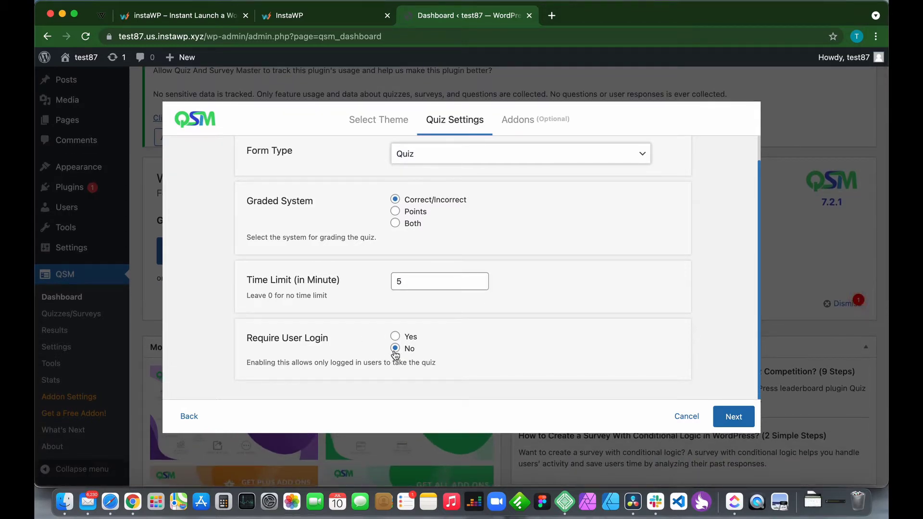
pyautogui.click(739, 416)
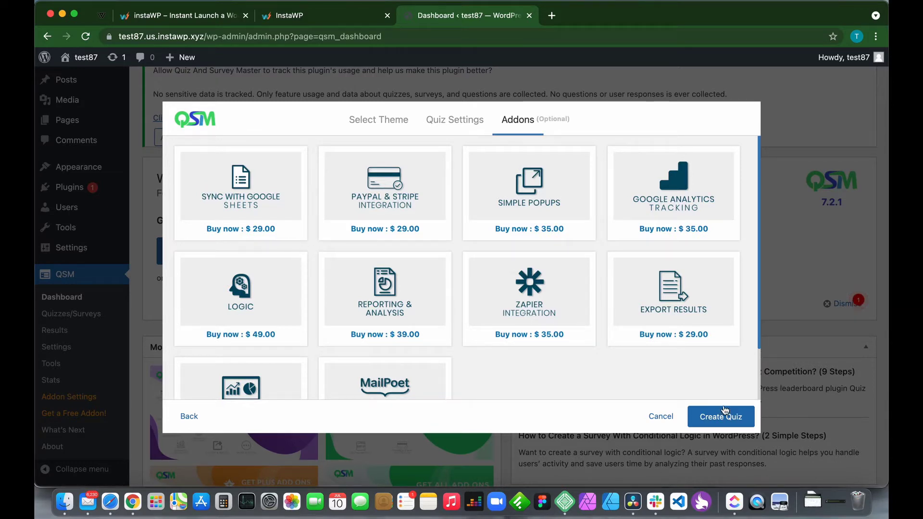
pyautogui.click(719, 422)
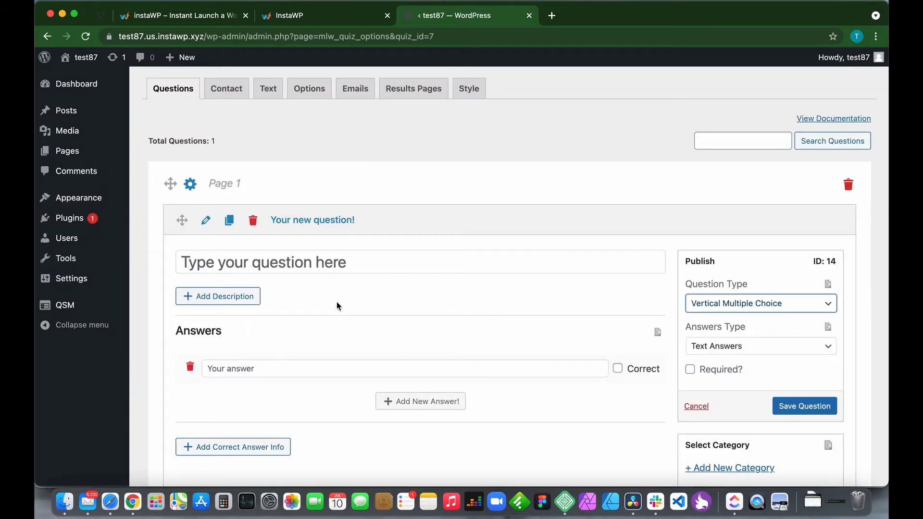
pyautogui.scroll(-3, 320, 321)
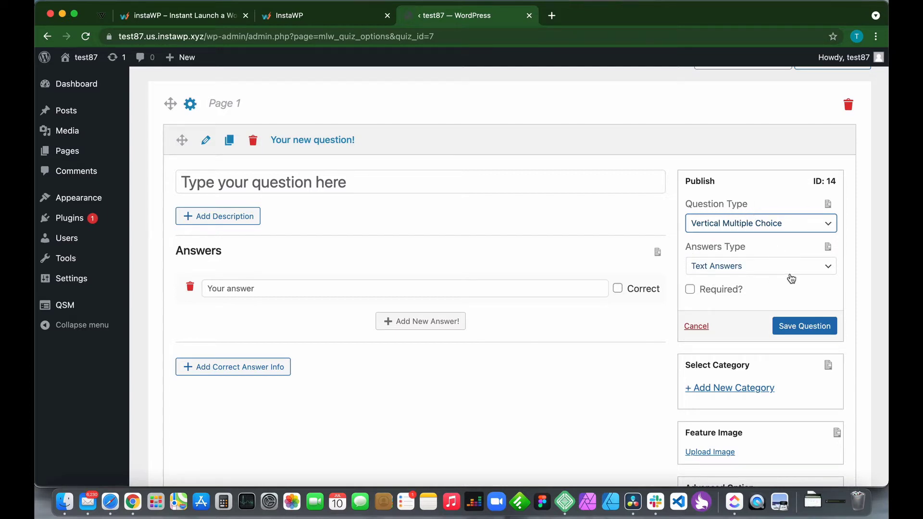
pyautogui.click(781, 227)
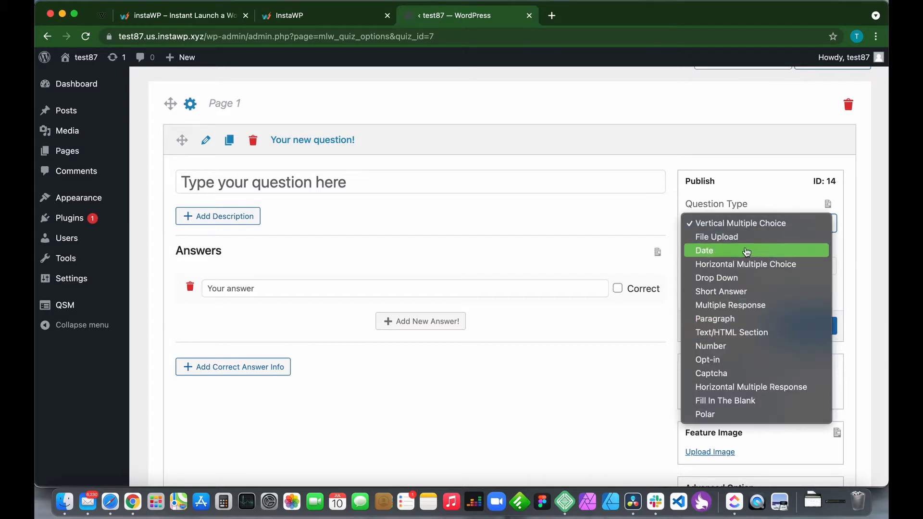
pyautogui.click(749, 191)
pyautogui.scroll(2, 414, 235)
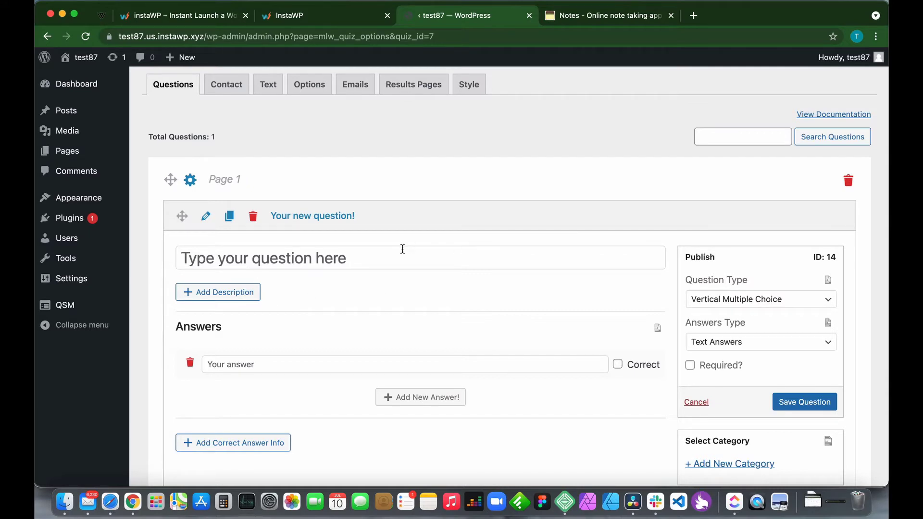
# Paste the leap-year question from the prepared notes into the empty question.
pyautogui.click(344, 248)
pyautogui.click(590, 20)
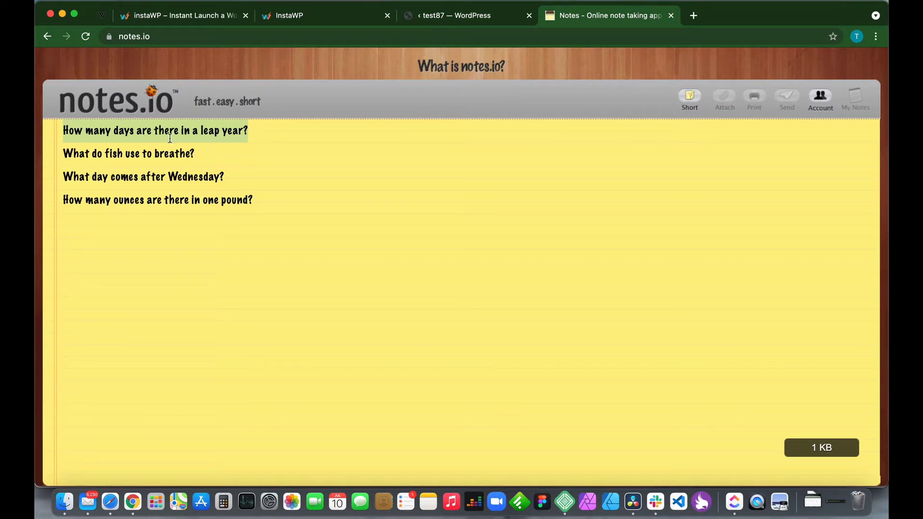
pyautogui.click(463, 15)
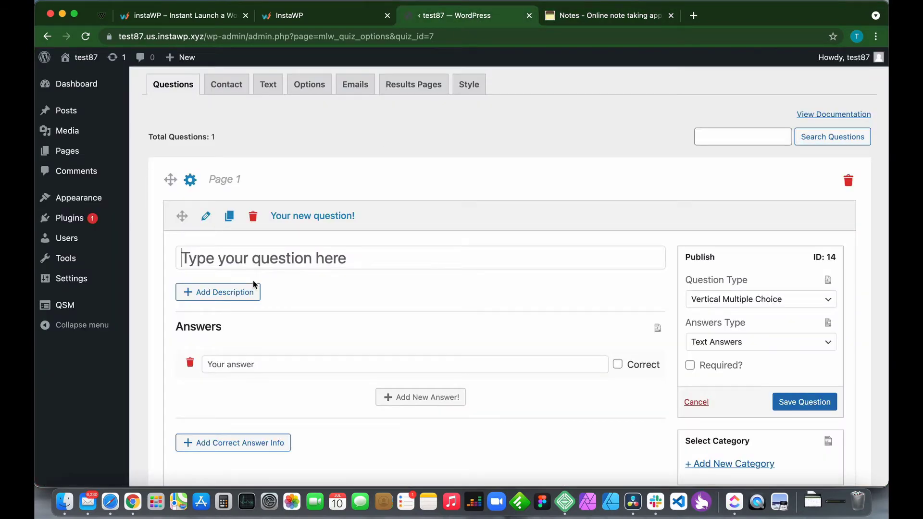
pyautogui.click(205, 265)
pyautogui.write('How many days are there in a leap year?')
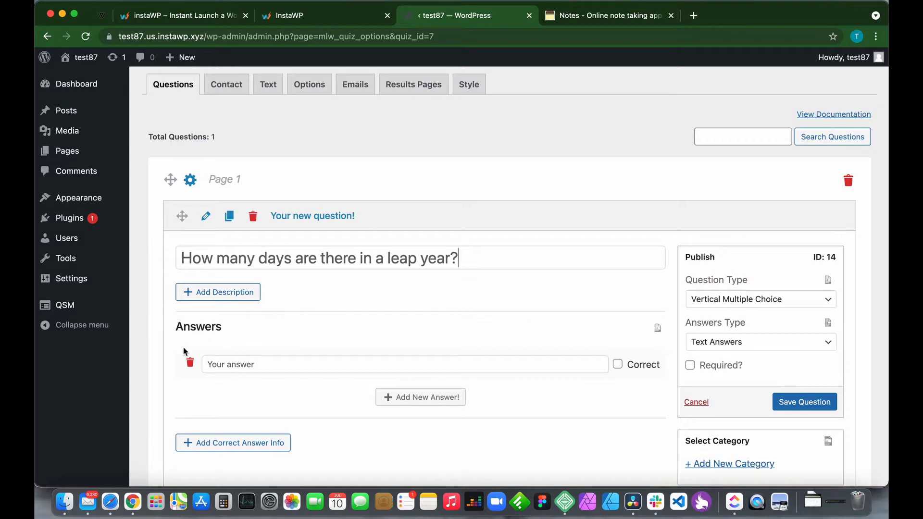
# Enter the four answers 366, 365, 100 and 7.
pyautogui.click(235, 368)
pyautogui.write('3')
pyautogui.click(406, 397)
pyautogui.click(302, 399)
pyautogui.write('36')
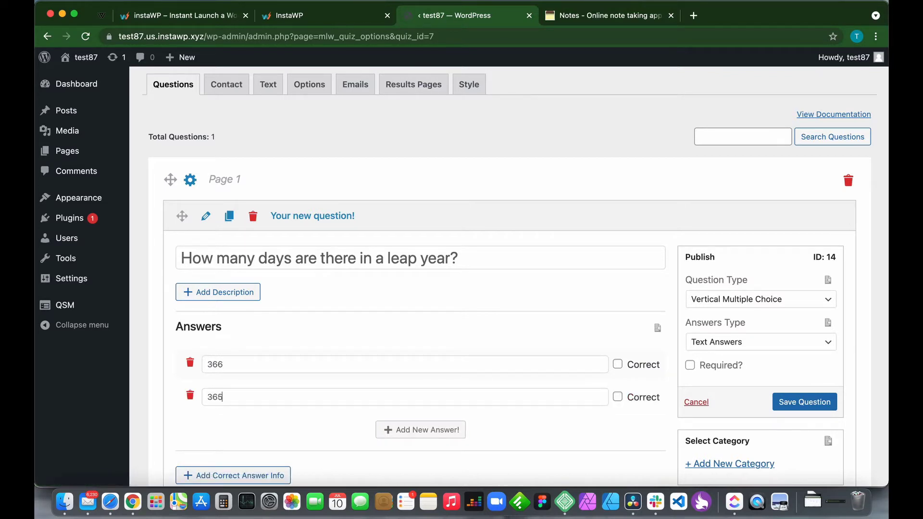
pyautogui.click(397, 429)
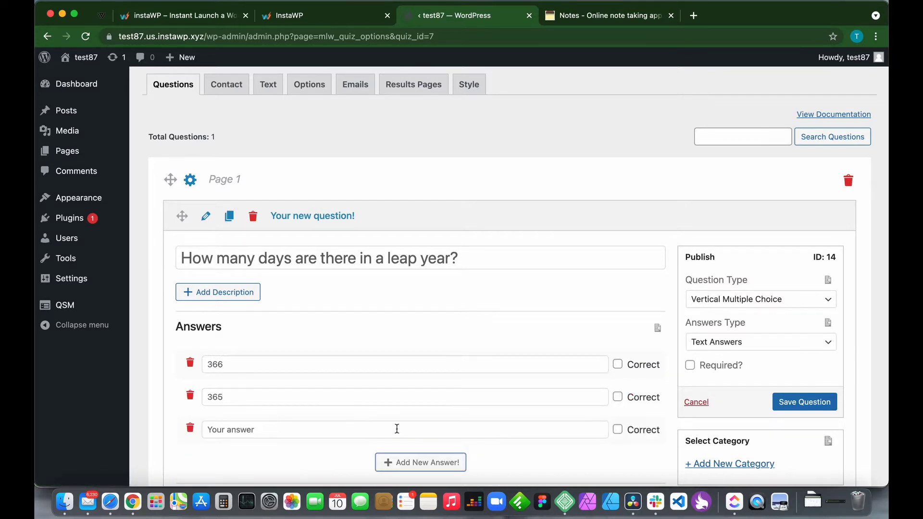
pyautogui.click(264, 426)
pyautogui.write('100')
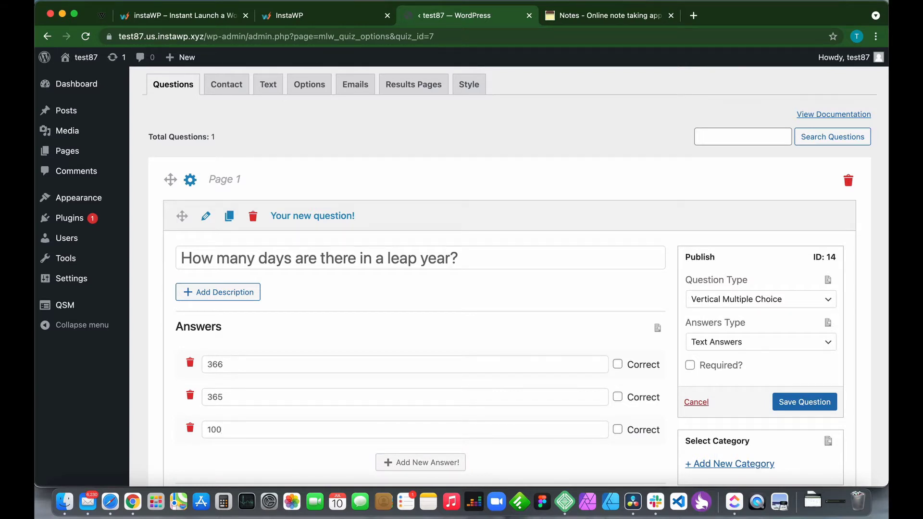
pyautogui.click(384, 462)
pyautogui.click(306, 461)
pyautogui.write('7')
# Mark 366 as the correct answer and save the leap-year question.
pyautogui.scroll(-5, 480, 385)
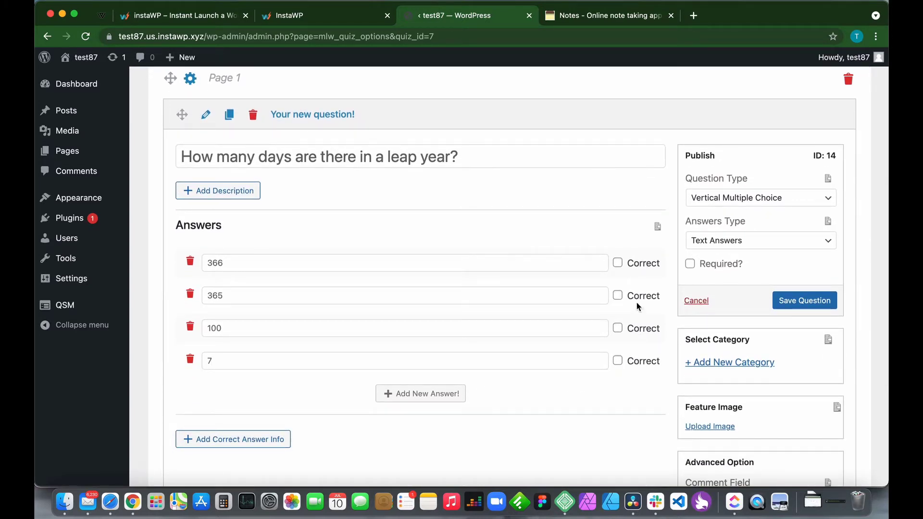
pyautogui.click(617, 263)
pyautogui.scroll(1, 506, 419)
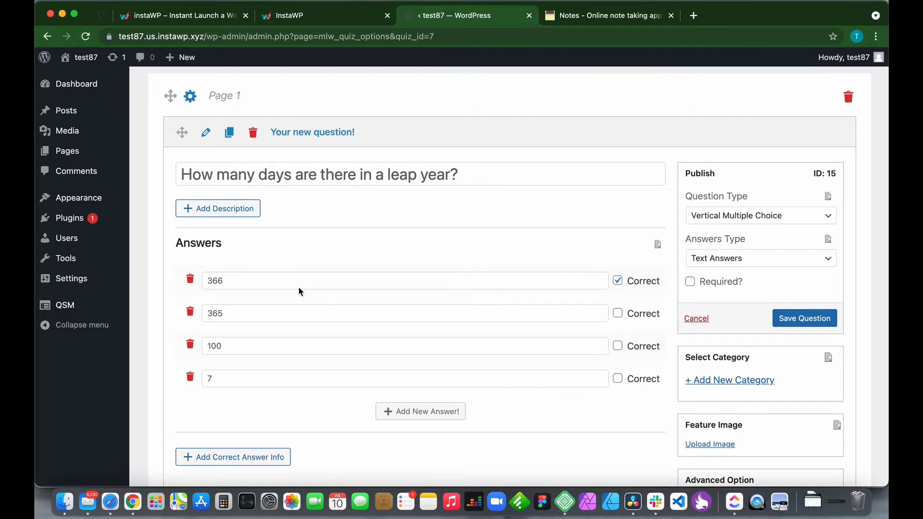
pyautogui.scroll(-3, 347, 210)
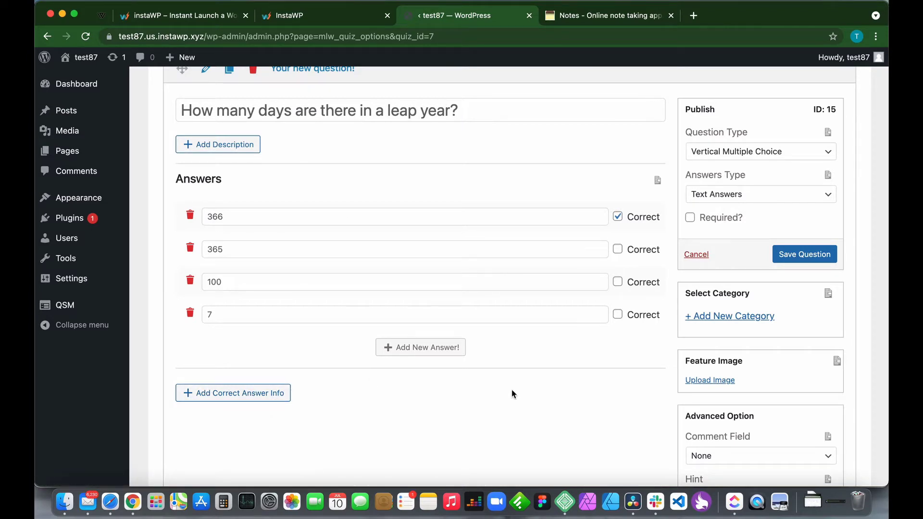
pyautogui.scroll(1, 663, 324)
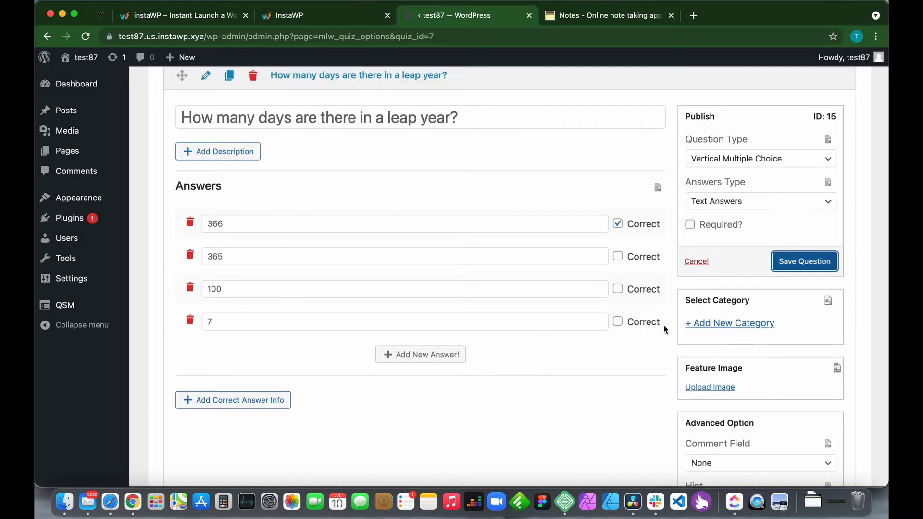
pyautogui.click(800, 266)
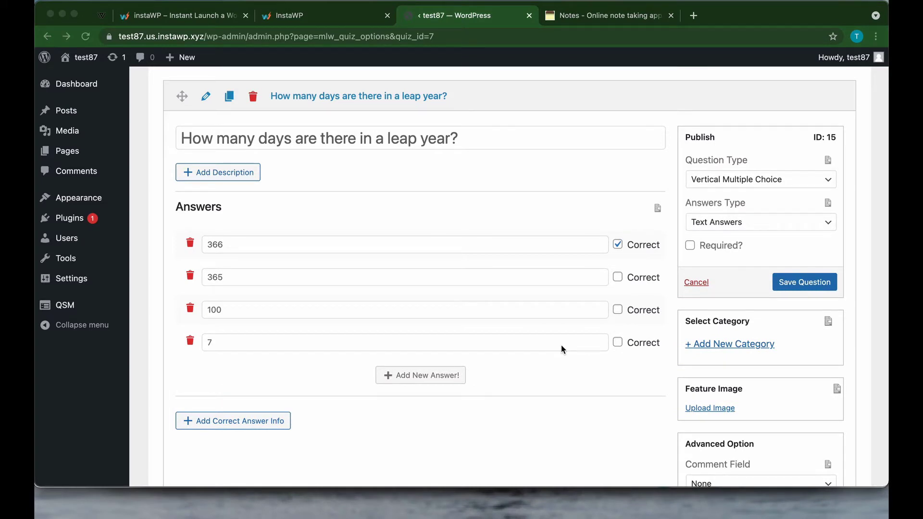
pyautogui.scroll(2, 513, 223)
pyautogui.scroll(2, 513, 223)
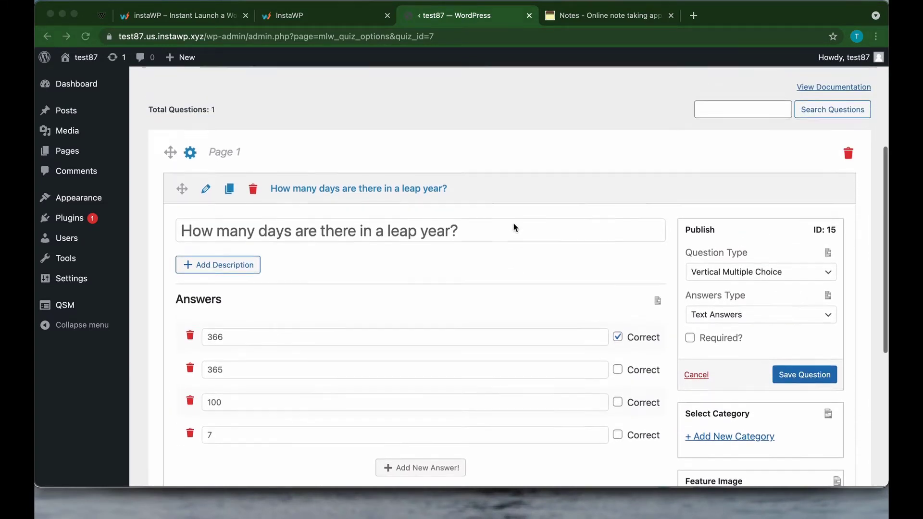
pyautogui.scroll(-5, 513, 223)
pyautogui.scroll(-2, 513, 222)
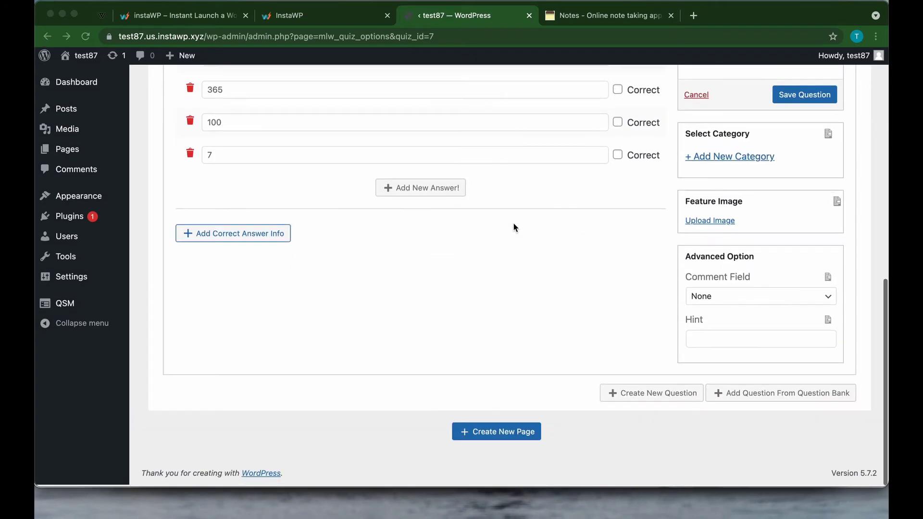
# Create a new question and paste 'What do fish use to breathe?' copied from the notes.
pyautogui.click(627, 397)
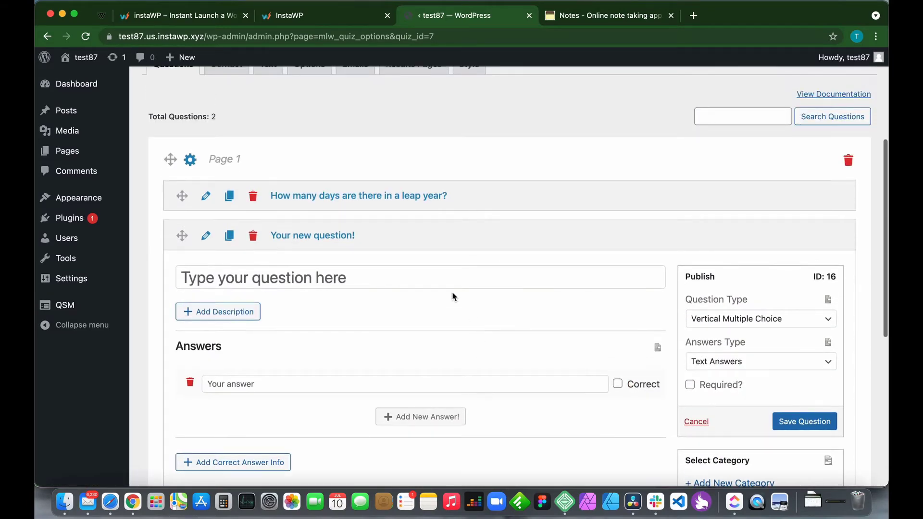
pyautogui.click(585, 14)
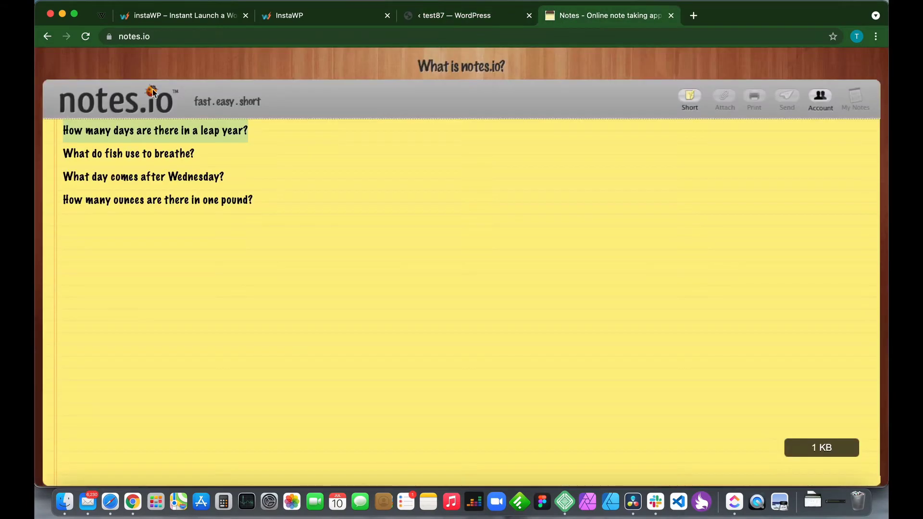
pyautogui.click(194, 155)
pyautogui.moveTo(205, 154); pyautogui.dragTo(62, 152)
pyautogui.press('super+c')
pyautogui.click(431, 16)
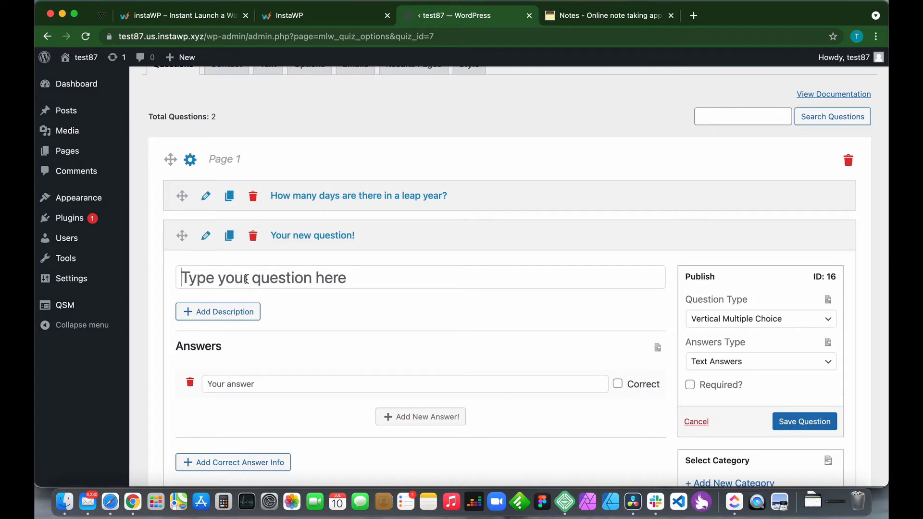
pyautogui.press('super+v')
# Add the answers Gills, Lungs, Scales and They do not breathe.
pyautogui.click(251, 384)
pyautogui.write('Gills')
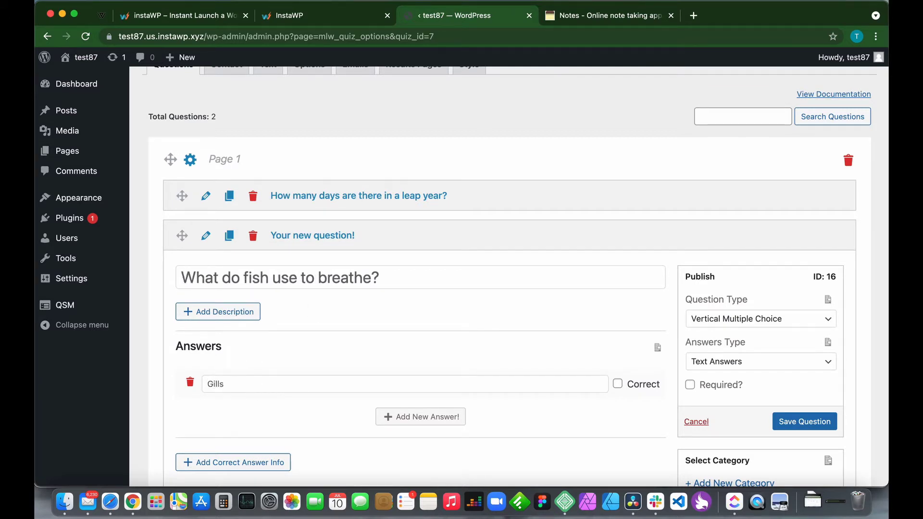
pyautogui.click(389, 418)
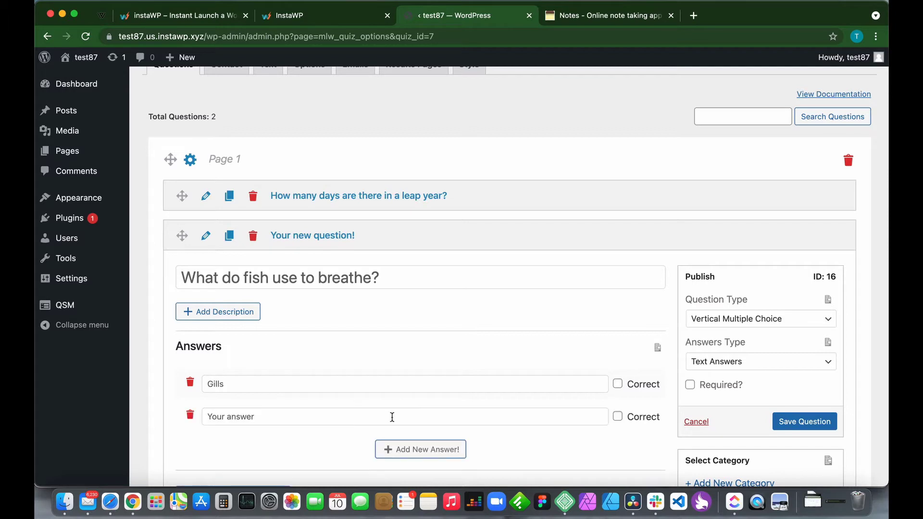
pyautogui.click(340, 416)
pyautogui.write('Lun')
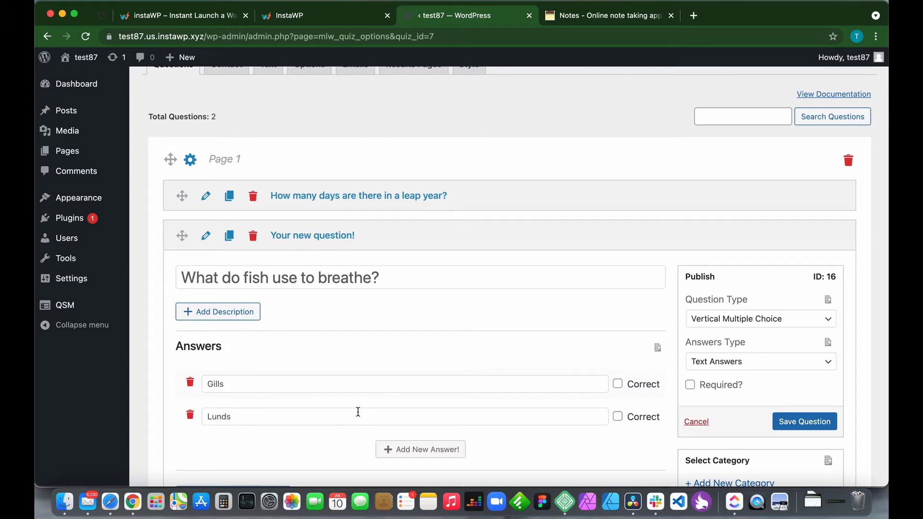
pyautogui.write('gs')
pyautogui.click(462, 449)
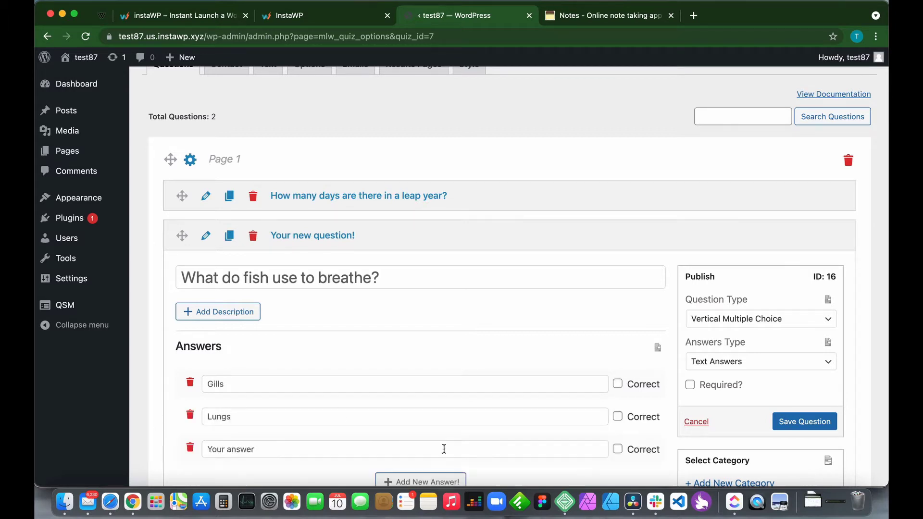
pyautogui.click(352, 448)
pyautogui.write('Scales')
pyautogui.scroll(-2, 382, 368)
pyautogui.click(397, 440)
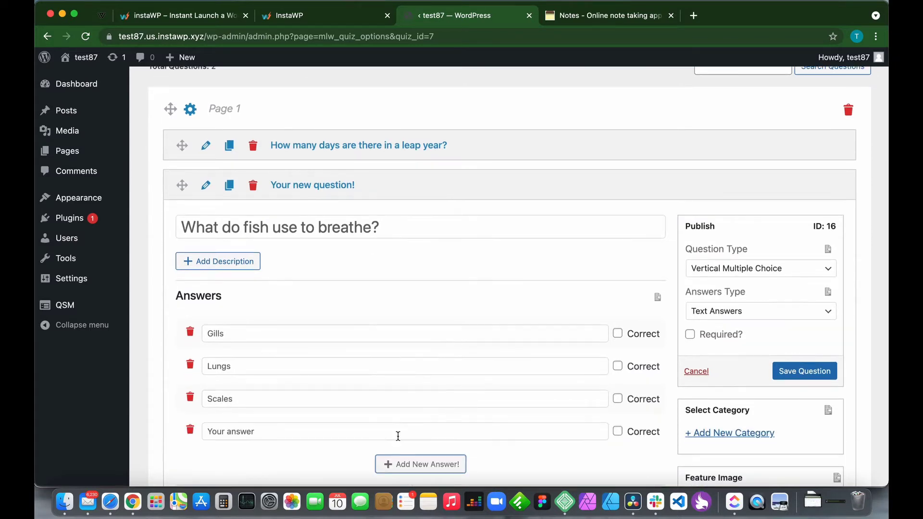
pyautogui.scroll(-2, 328, 406)
pyautogui.click(284, 379)
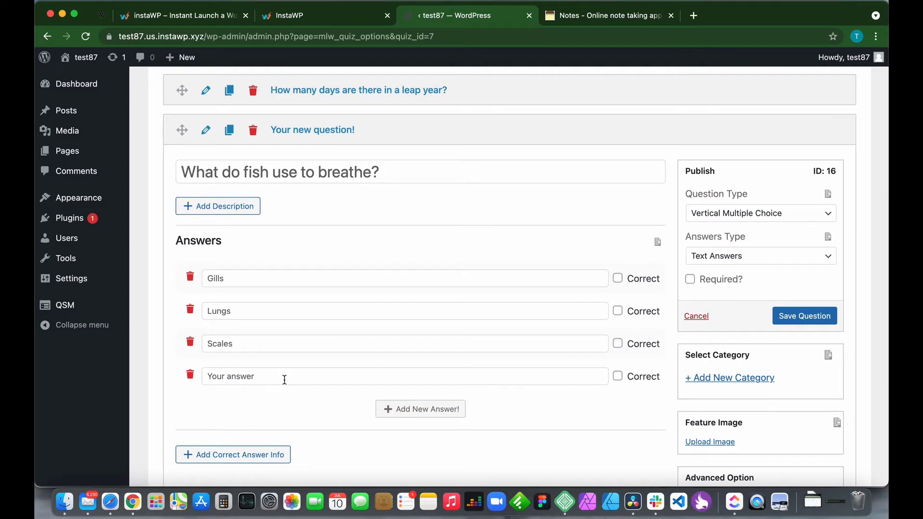
pyautogui.write('They do not breathe')
# Mark Gills as the correct answer and save the fish question.
pyautogui.scroll(-1, 617, 120)
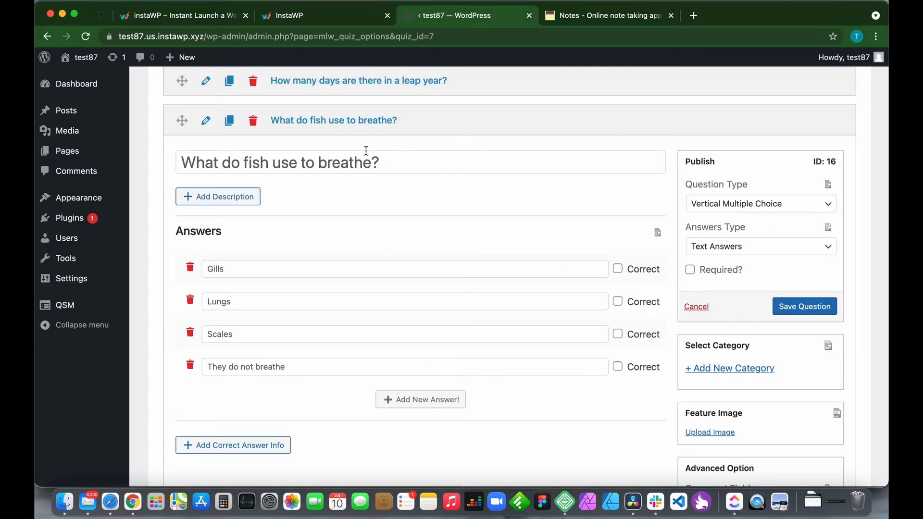
pyautogui.click(618, 269)
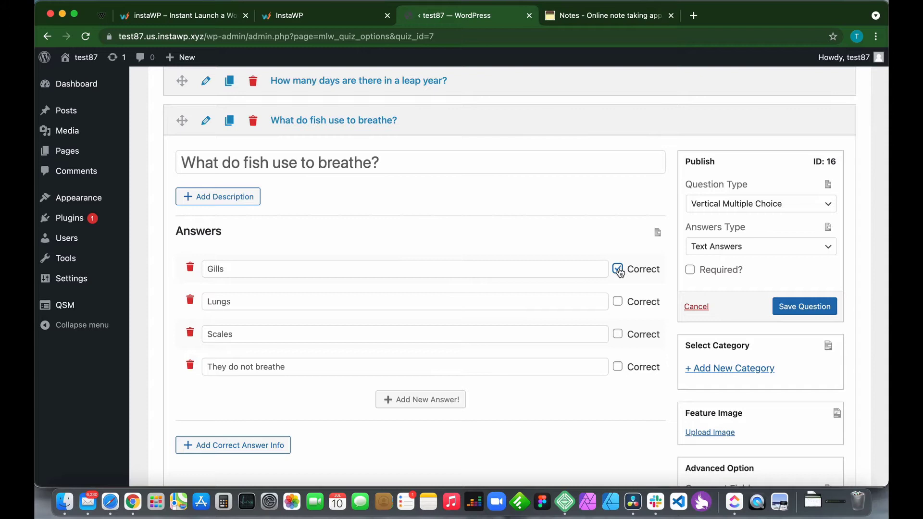
pyautogui.click(797, 311)
# Drag the fish question above the leap-year question, then permanently delete its duplicate copy.
pyautogui.scroll(2, 168, 205)
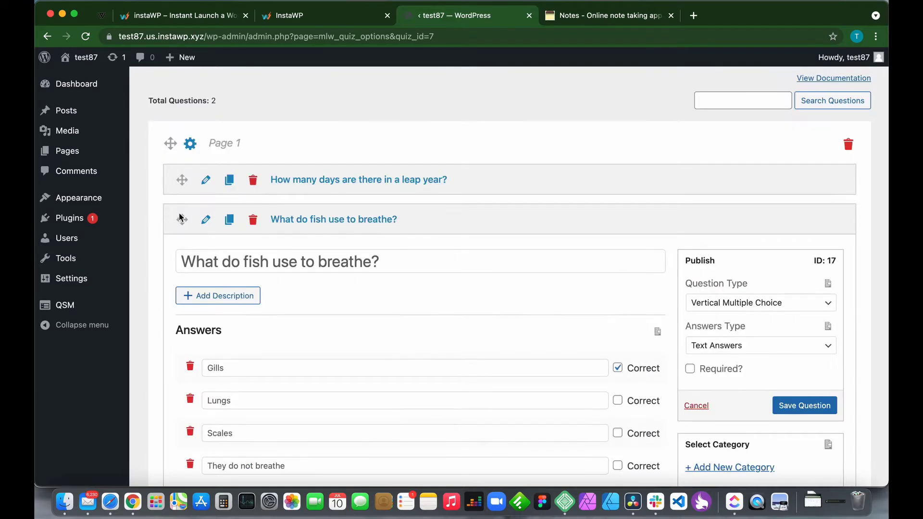
pyautogui.moveTo(183, 217); pyautogui.dragTo(180, 176)
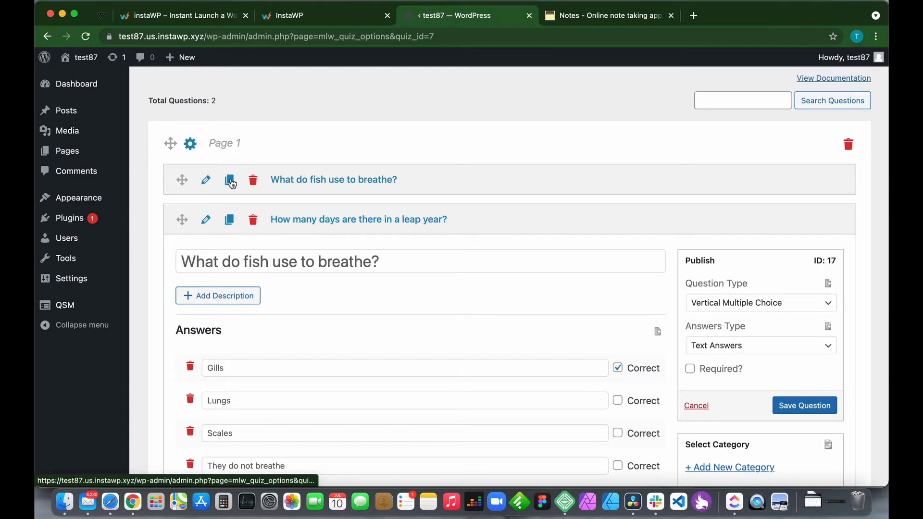
pyautogui.click(230, 180)
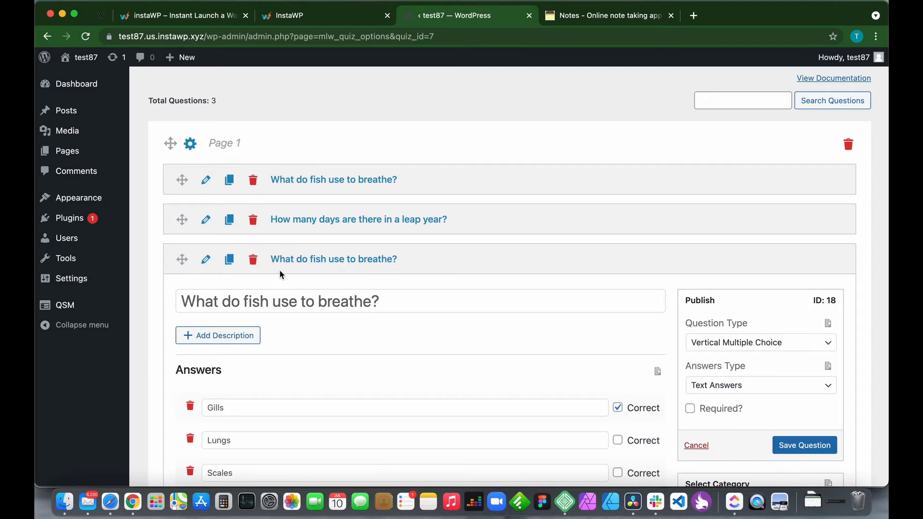
pyautogui.click(254, 262)
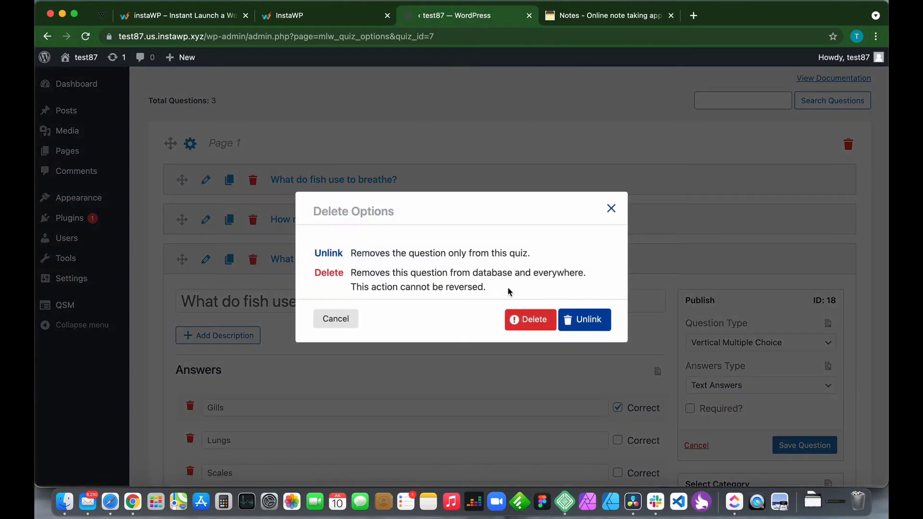
pyautogui.click(533, 321)
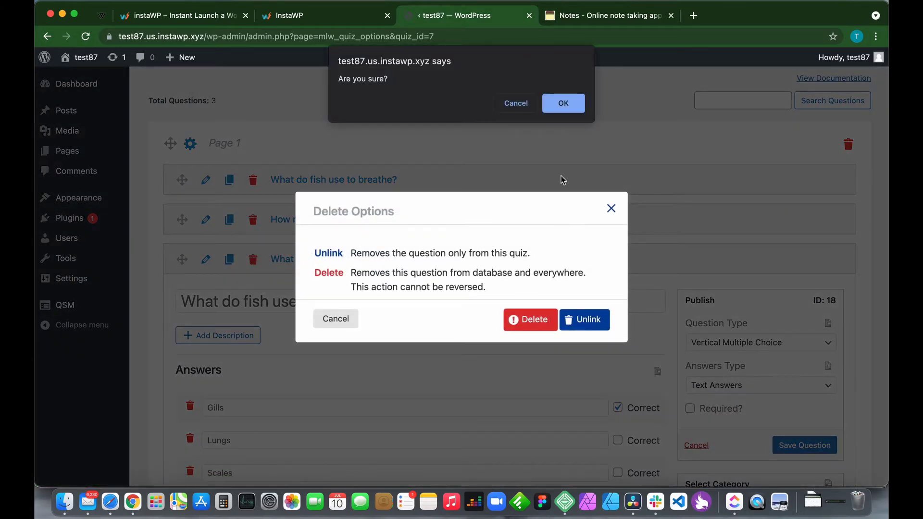
pyautogui.click(557, 105)
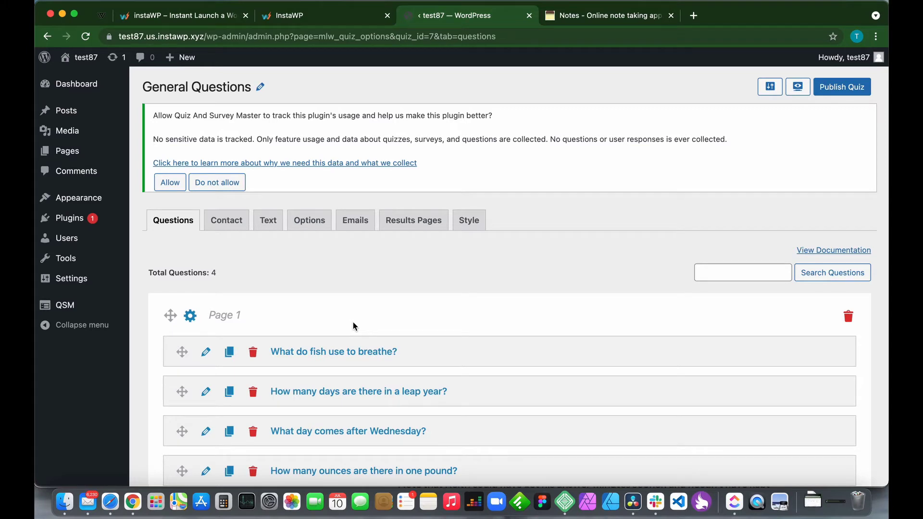
# In Contact settings, add a field labelled Name, used for Name, and mark it required.
pyautogui.click(227, 222)
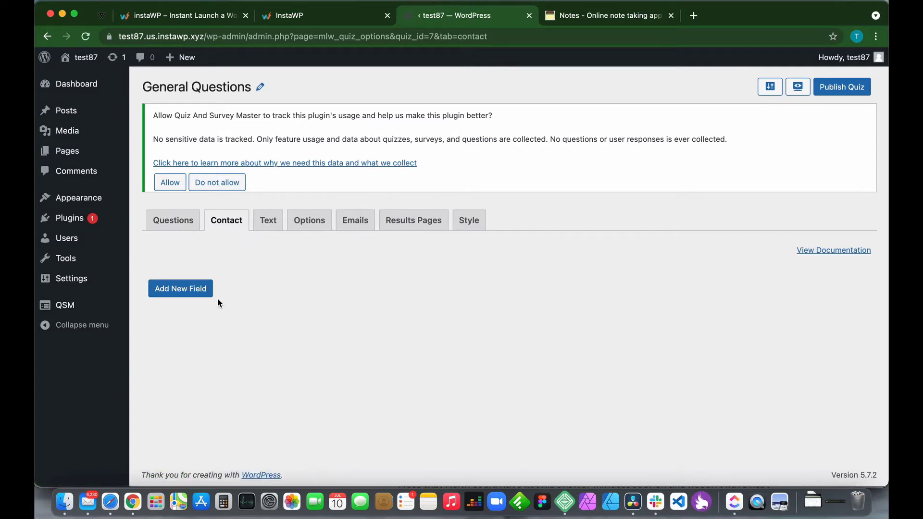
pyautogui.click(195, 292)
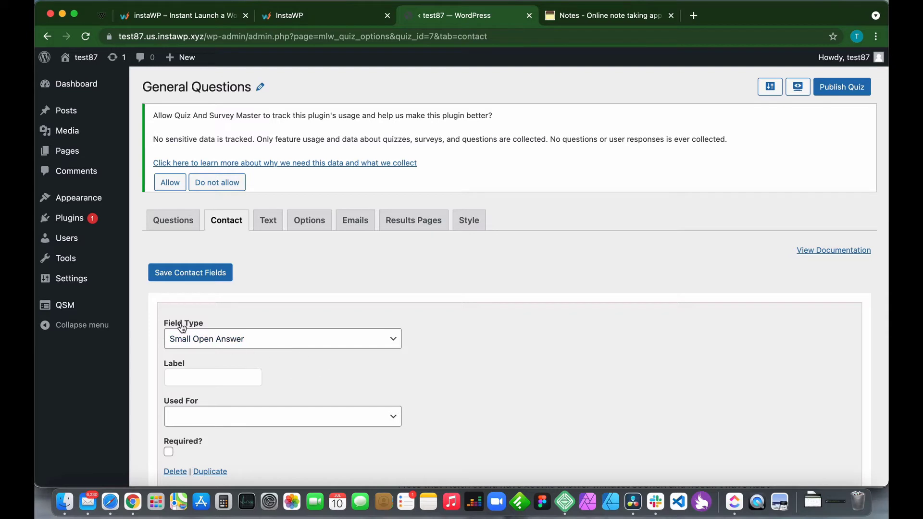
pyautogui.click(200, 380)
pyautogui.write('Name')
pyautogui.scroll(-2, 553, 388)
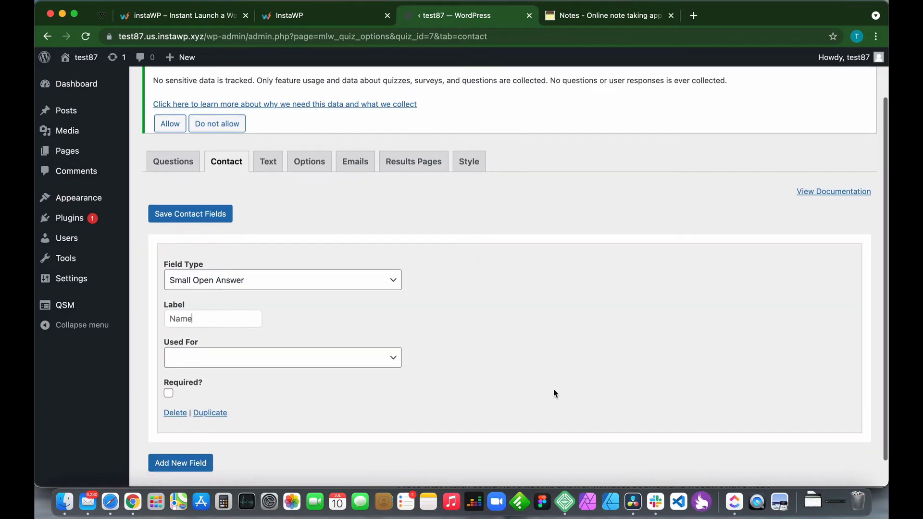
pyautogui.click(387, 357)
pyautogui.click(228, 378)
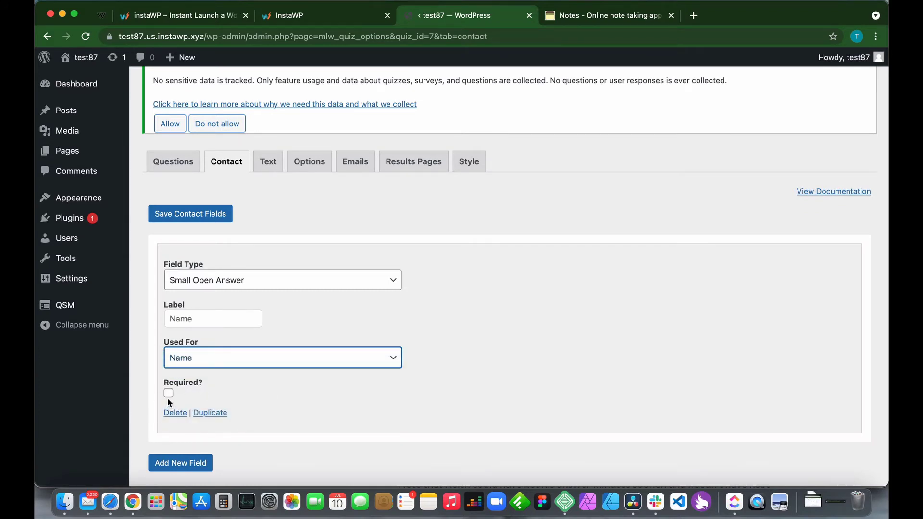
pyautogui.click(168, 393)
pyautogui.scroll(-1, 331, 399)
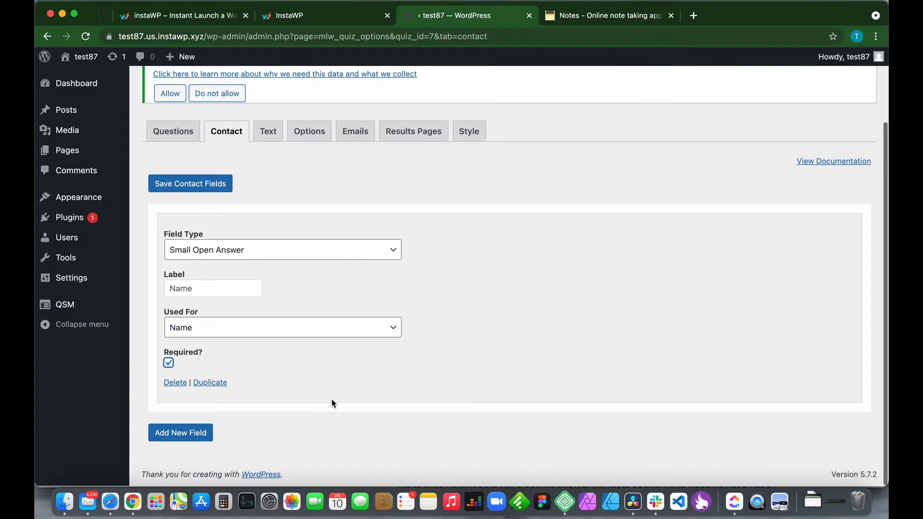
# Add an Email-type contact field labelled Email, used for Email, and mark it required.
pyautogui.click(192, 435)
pyautogui.scroll(-3, 385, 330)
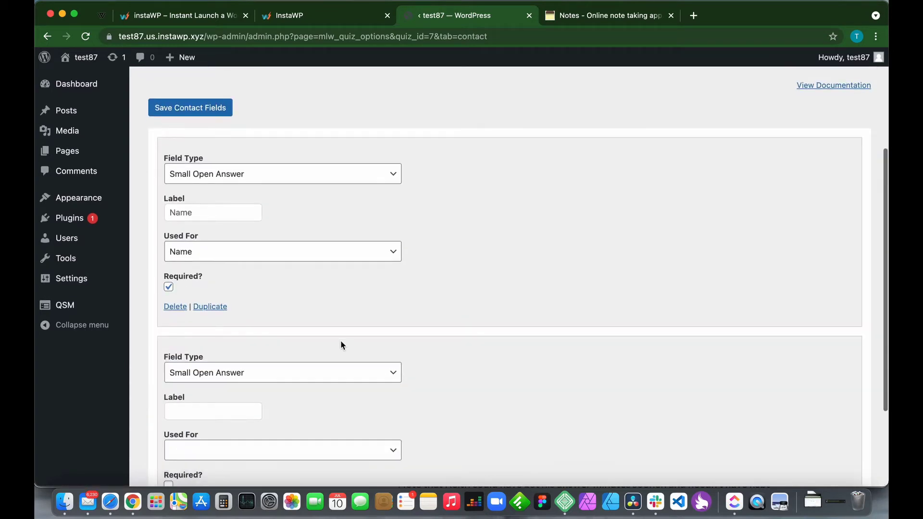
pyautogui.click(240, 373)
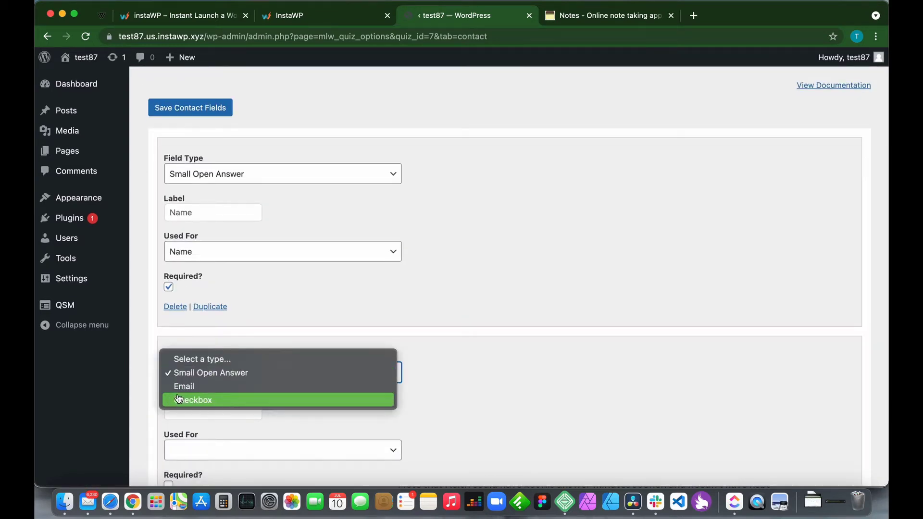
pyautogui.click(190, 385)
pyautogui.click(202, 410)
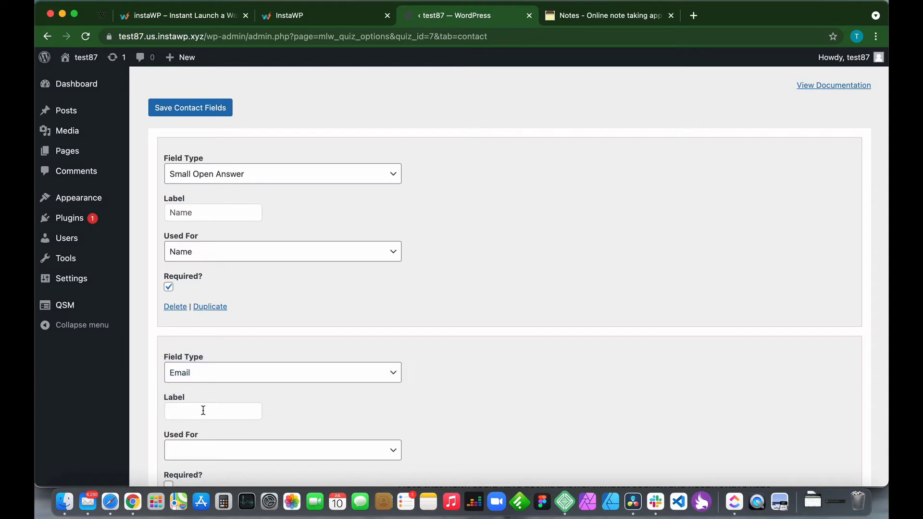
pyautogui.write('Email')
pyautogui.scroll(-3, 345, 401)
pyautogui.click(274, 364)
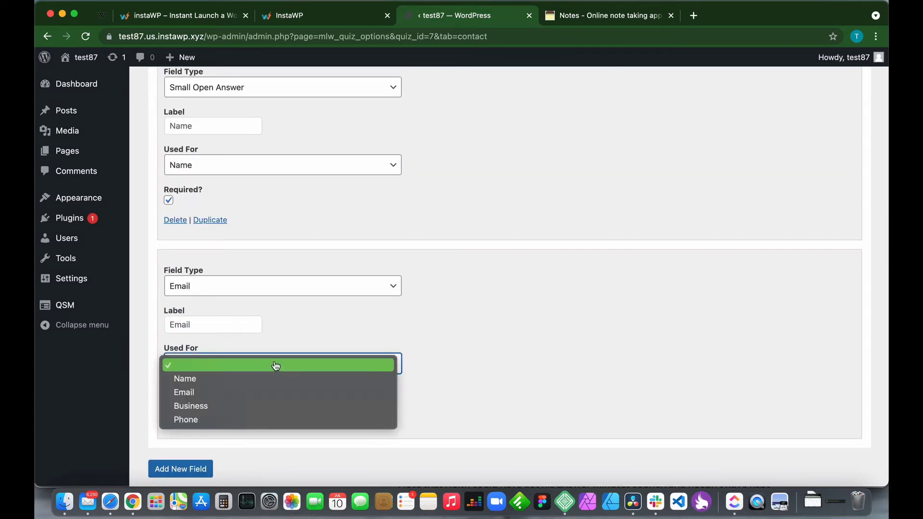
pyautogui.click(196, 392)
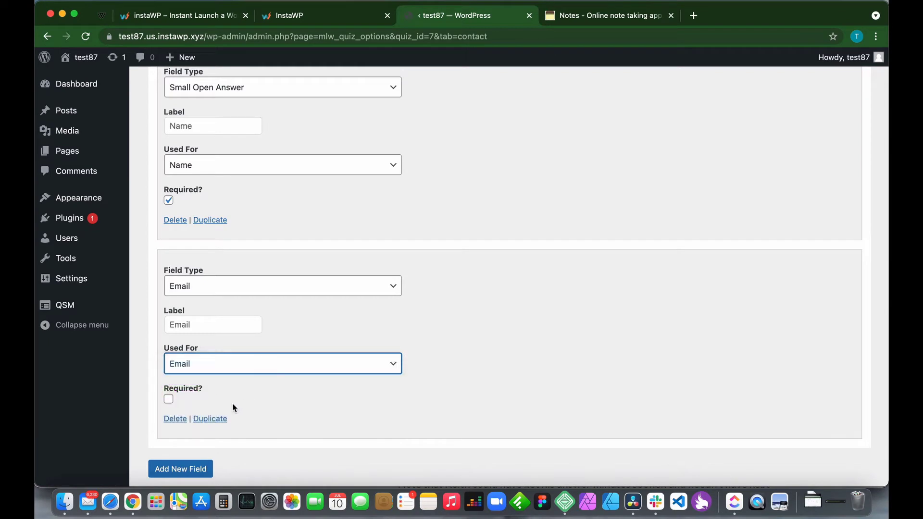
pyautogui.click(169, 401)
# Save the quiz's Name and Email contact fields.
pyautogui.scroll(5, 445, 360)
pyautogui.scroll(1, 445, 362)
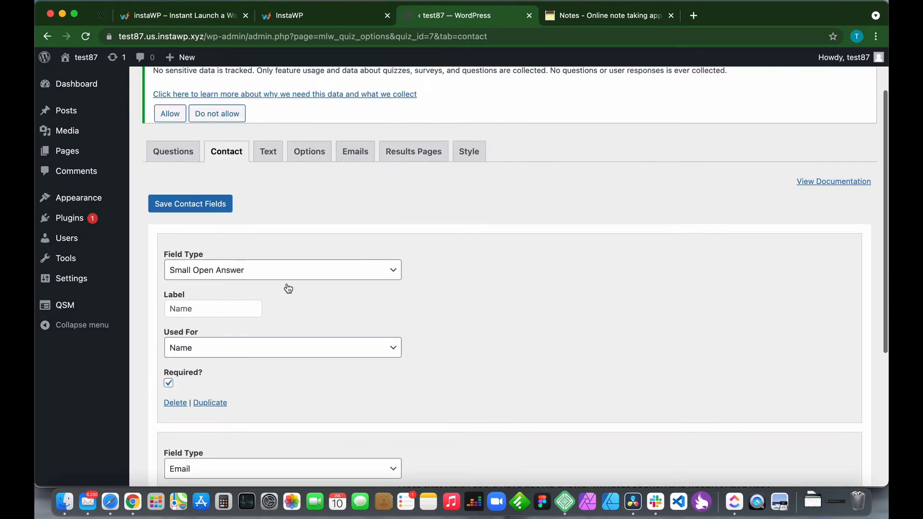
pyautogui.click(193, 204)
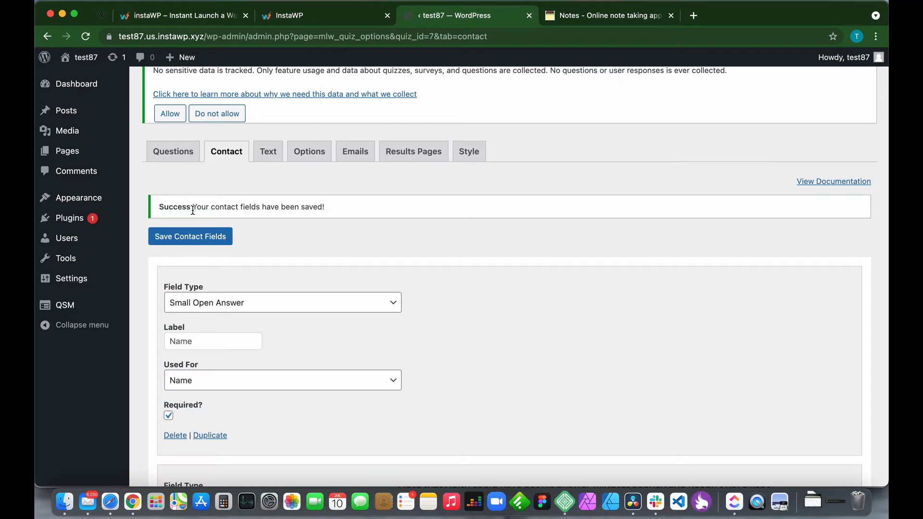
pyautogui.scroll(2, 275, 287)
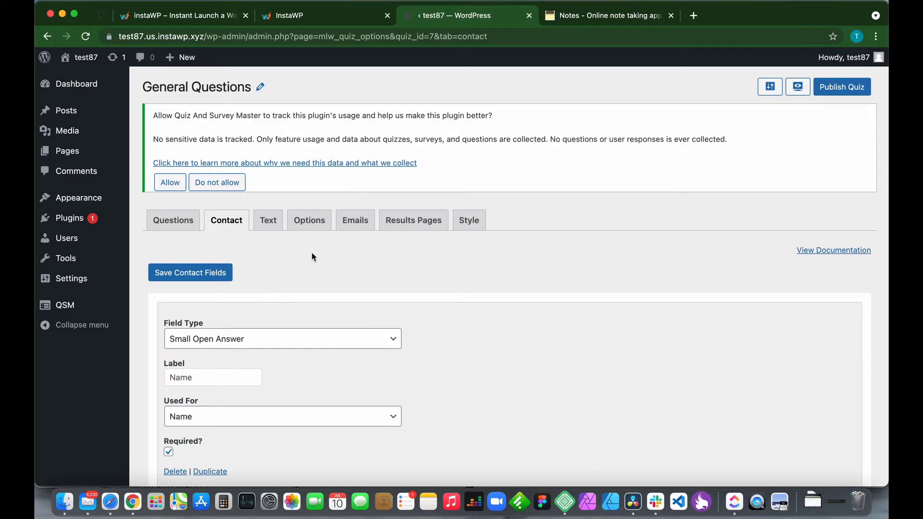
# Open the quiz's Text settings and select the before-quiz welcome message.
pyautogui.click(272, 227)
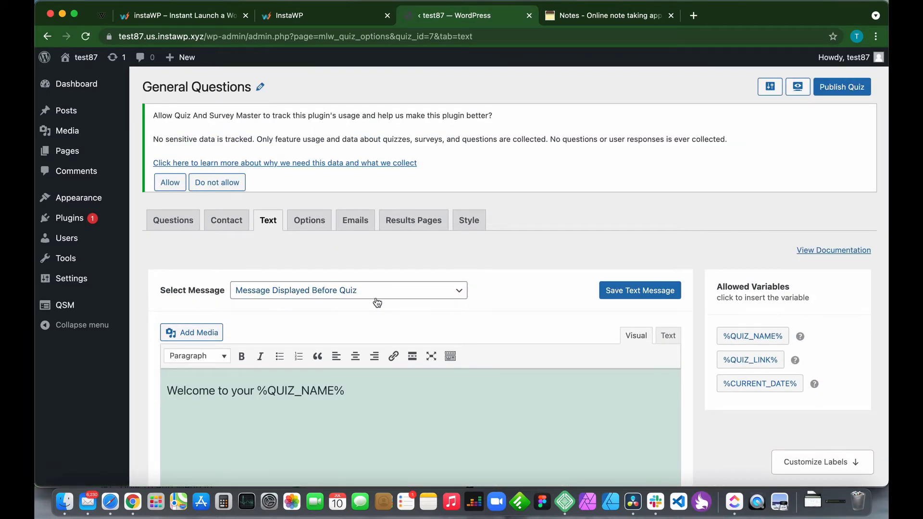
pyautogui.click(405, 296)
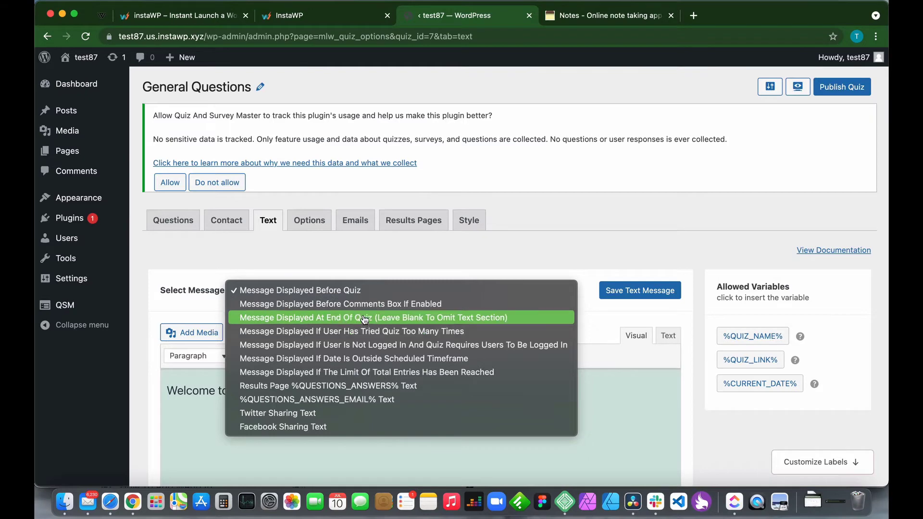
pyautogui.click(313, 294)
pyautogui.scroll(-2, 334, 363)
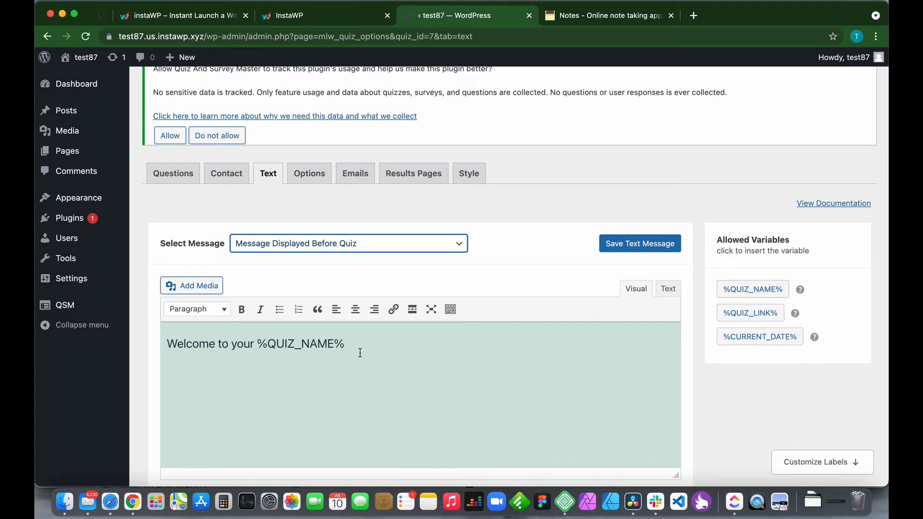
# Insert %QUIZ_LINK% and %CURRENT_DATE% after 'Welcome to your %QUIZ_NAME%', then delete them.
pyautogui.click(477, 341)
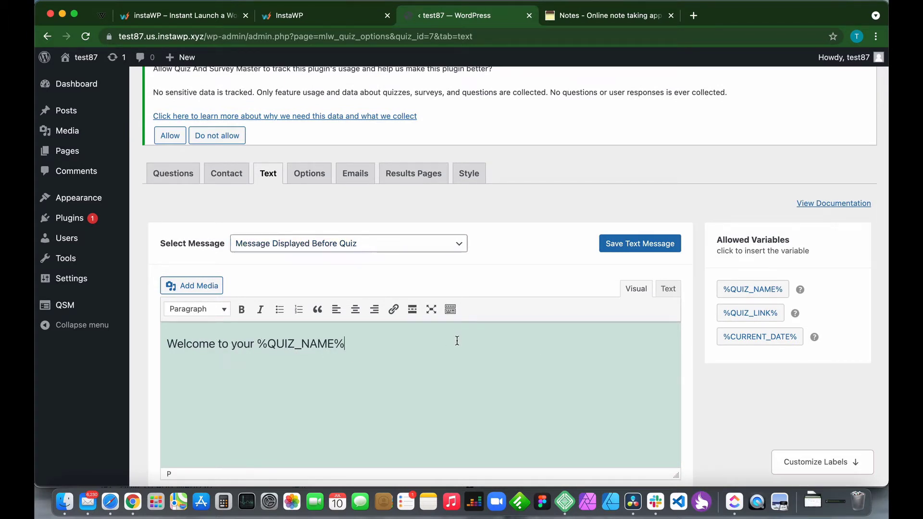
pyautogui.click(747, 315)
pyautogui.click(763, 338)
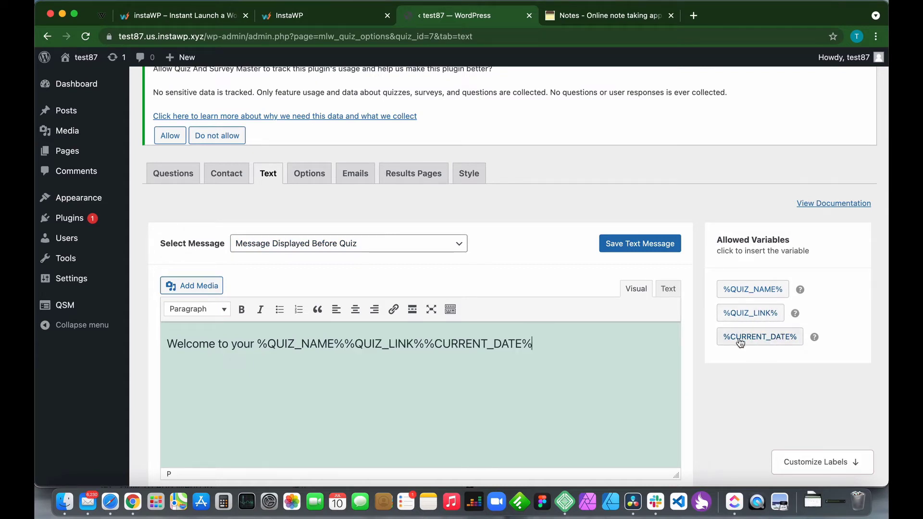
pyautogui.moveTo(534, 345); pyautogui.dragTo(345, 347)
pyautogui.press('BackSpace')
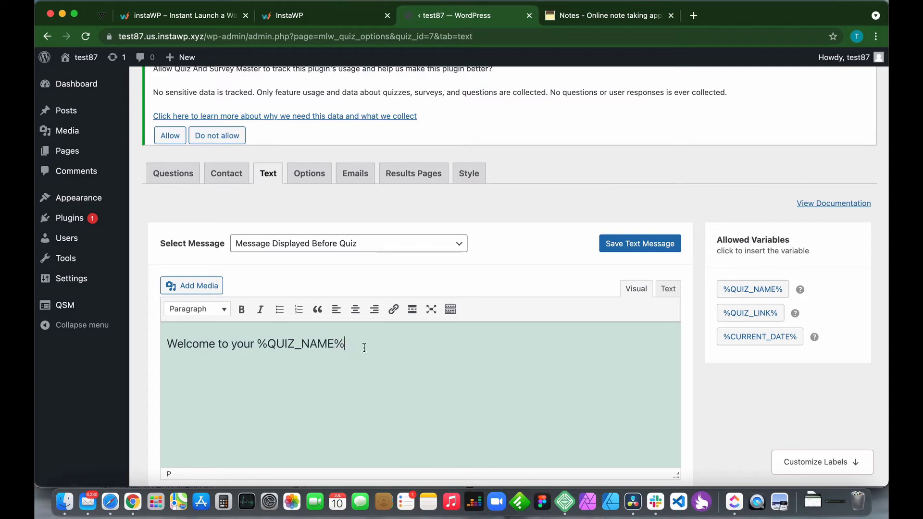
# Scroll through Customize Labels to review the default Submit, Previous and Next labels.
pyautogui.scroll(-10, 285, 383)
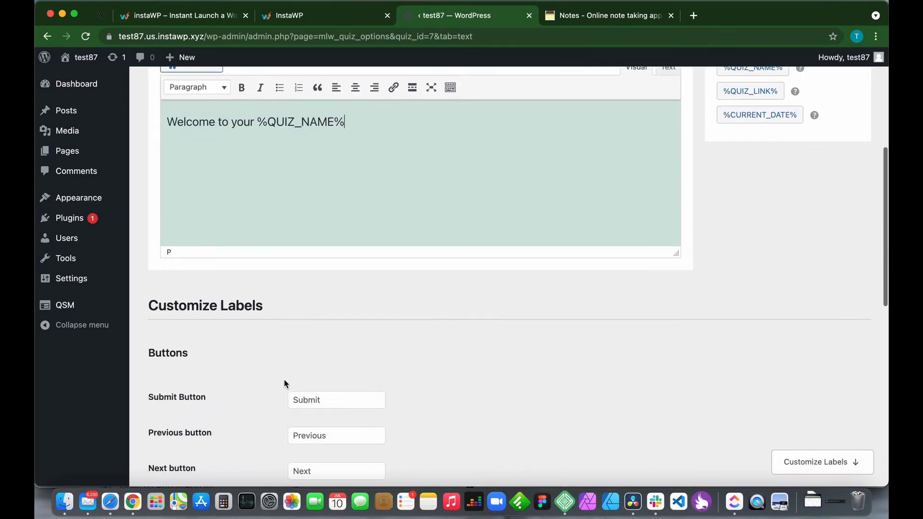
pyautogui.scroll(-3, 284, 383)
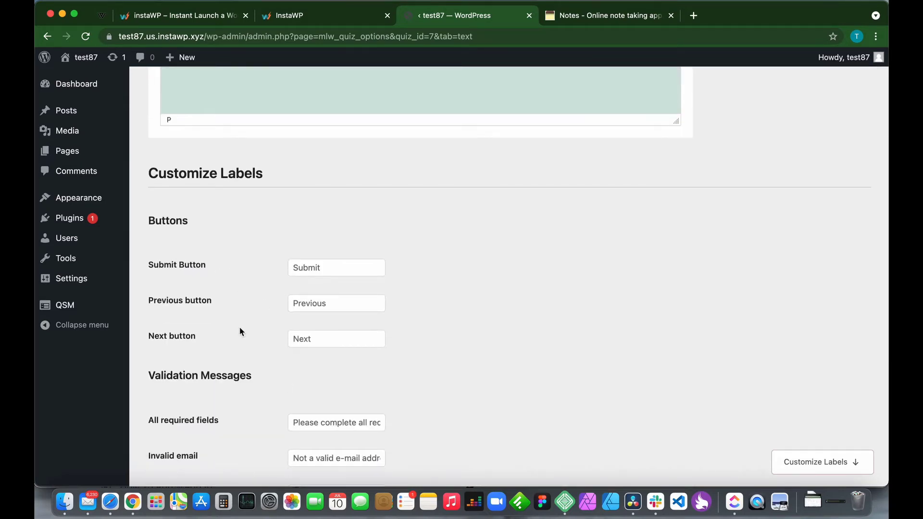
pyautogui.scroll(-3, 238, 363)
pyautogui.scroll(-5, 231, 337)
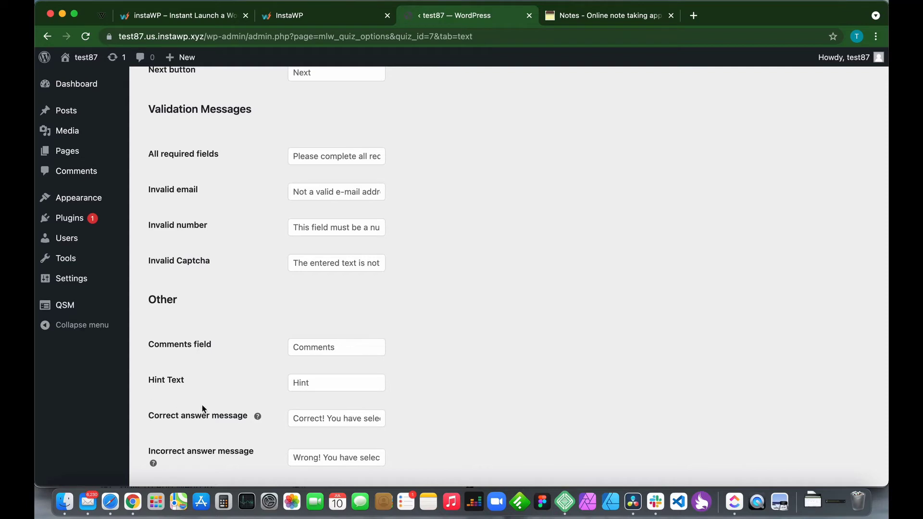
pyautogui.scroll(-2, 203, 404)
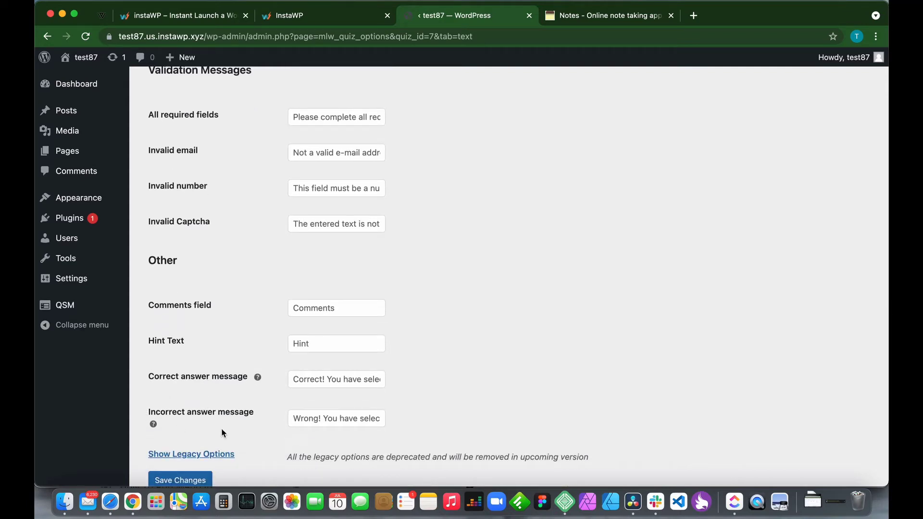
pyautogui.scroll(-1, 240, 439)
pyautogui.scroll(15, 241, 439)
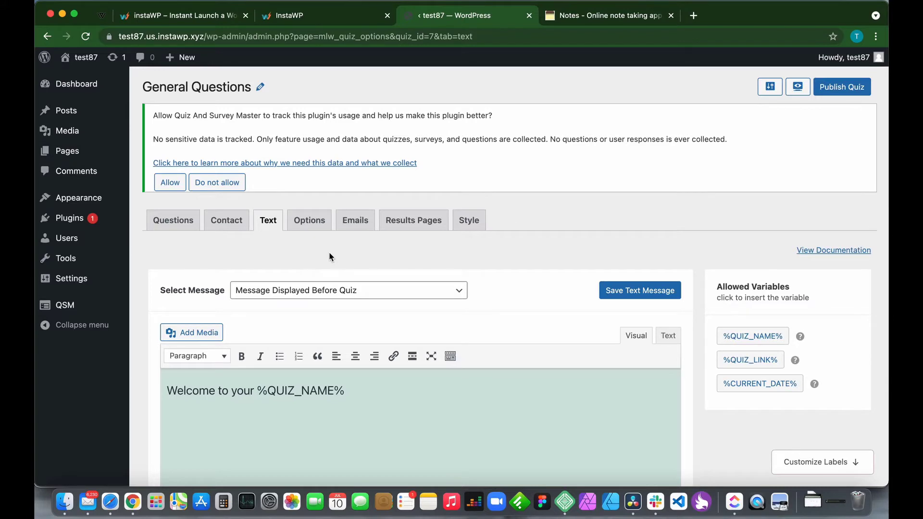
# Open the quiz's Options tab and look through its general settings.
pyautogui.click(309, 228)
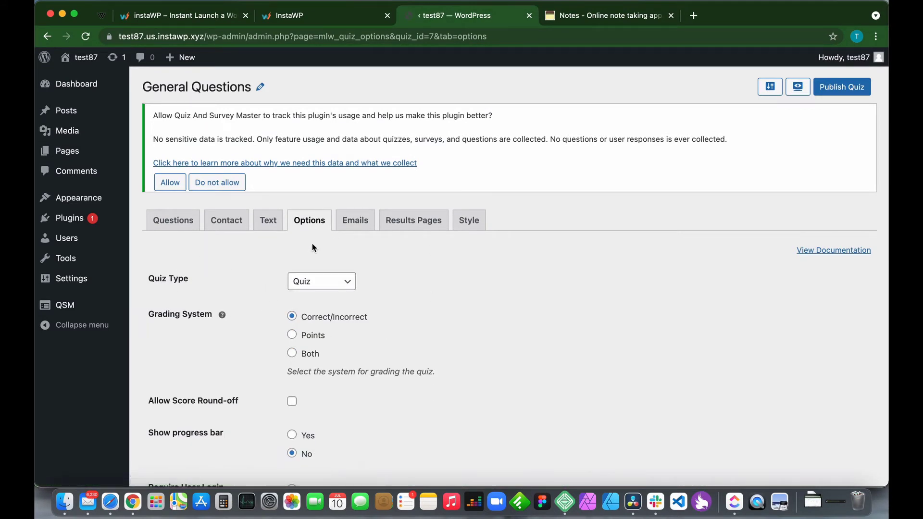
pyautogui.scroll(-3, 272, 346)
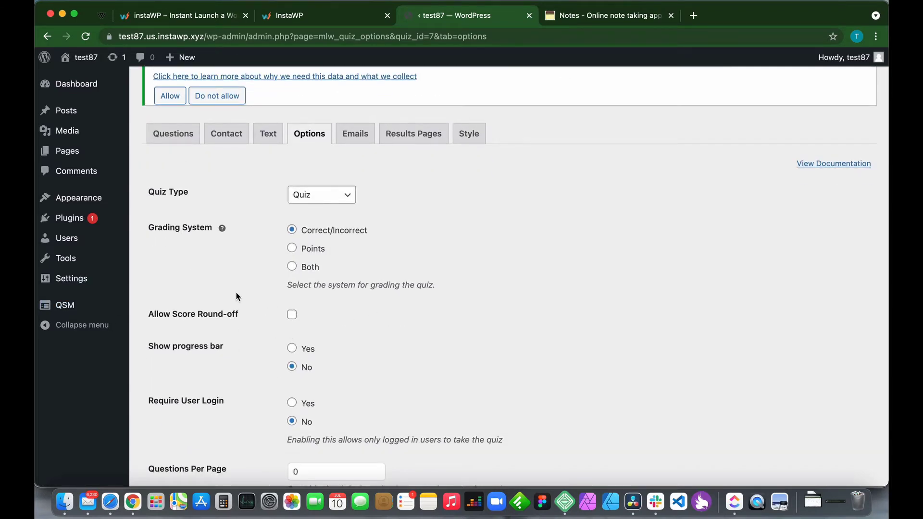
pyautogui.scroll(-9, 239, 341)
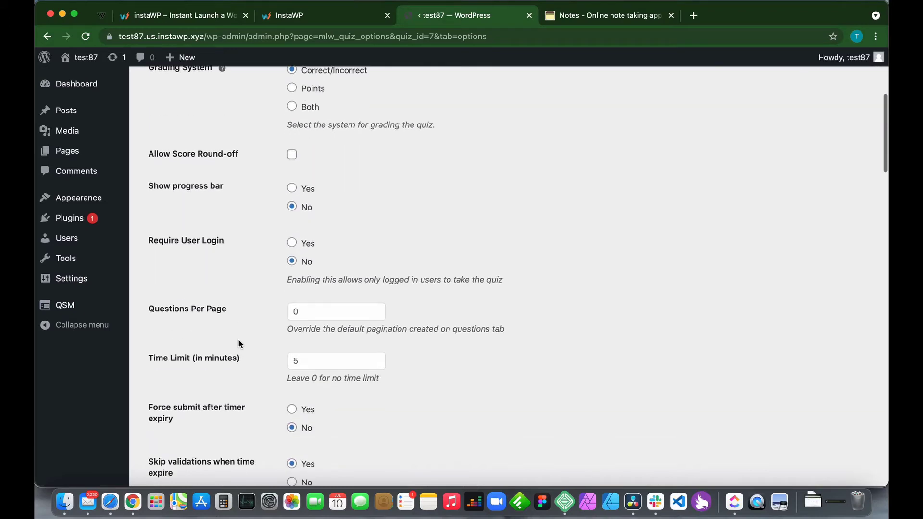
pyautogui.scroll(-12, 238, 340)
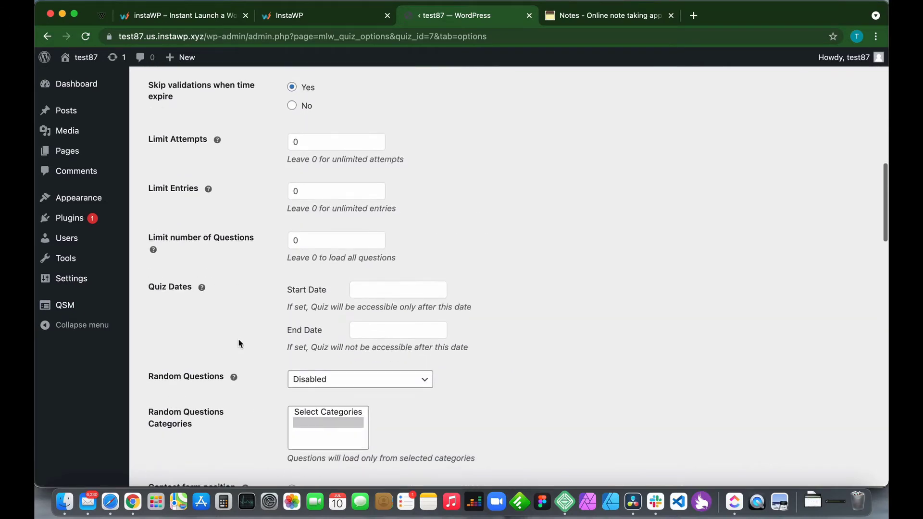
pyautogui.scroll(-15, 239, 344)
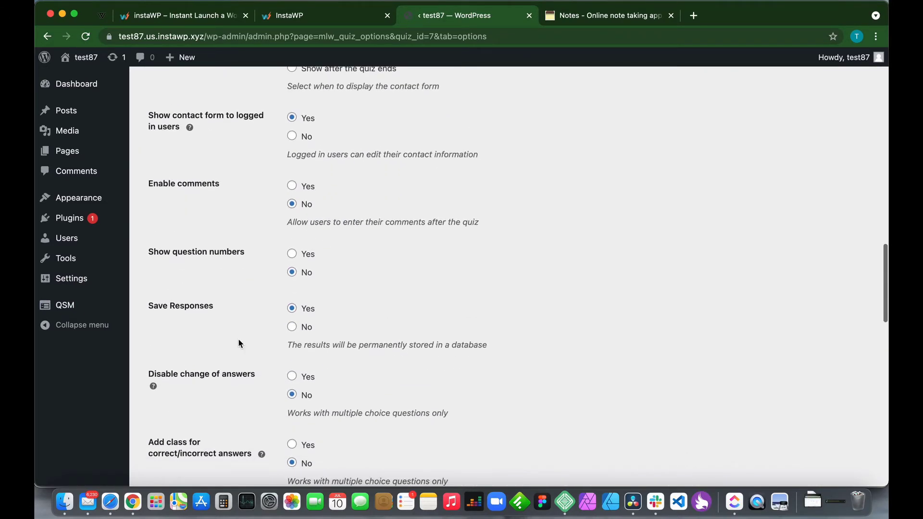
pyautogui.scroll(-6, 239, 341)
pyautogui.scroll(15, 239, 344)
pyautogui.scroll(20, 239, 346)
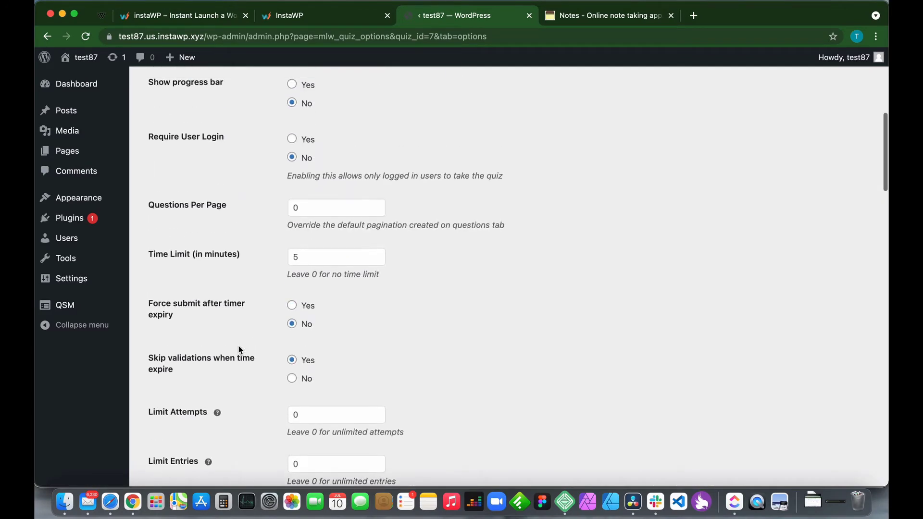
pyautogui.scroll(5, 238, 346)
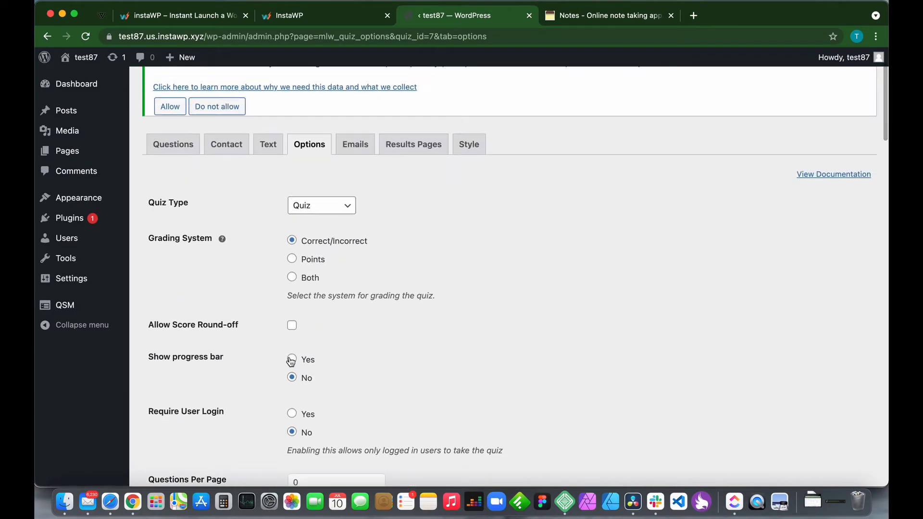
# Set Show progress bar to Yes and save the quiz options.
pyautogui.click(292, 359)
pyautogui.scroll(-20, 207, 394)
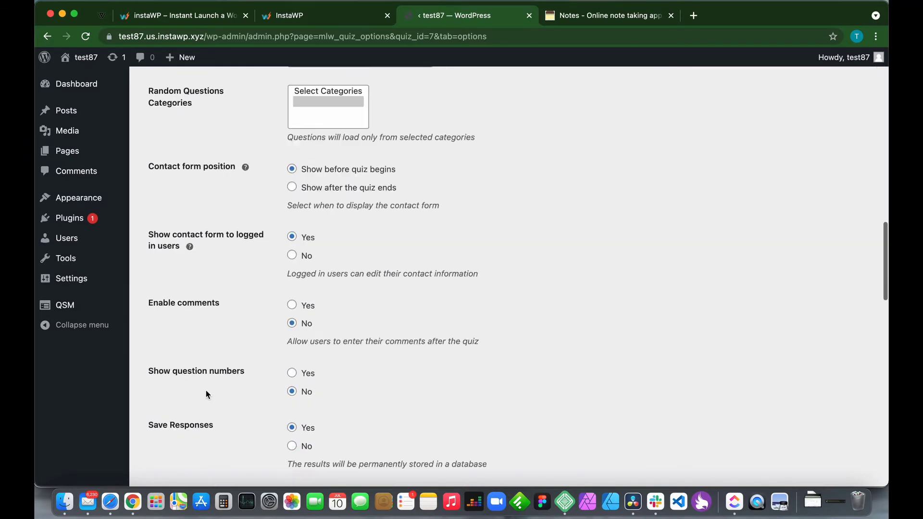
pyautogui.scroll(-15, 207, 394)
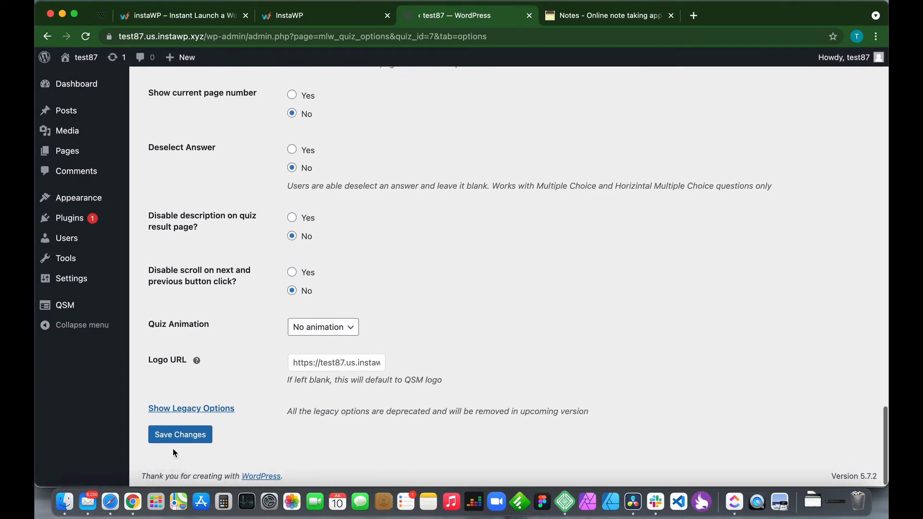
pyautogui.click(182, 441)
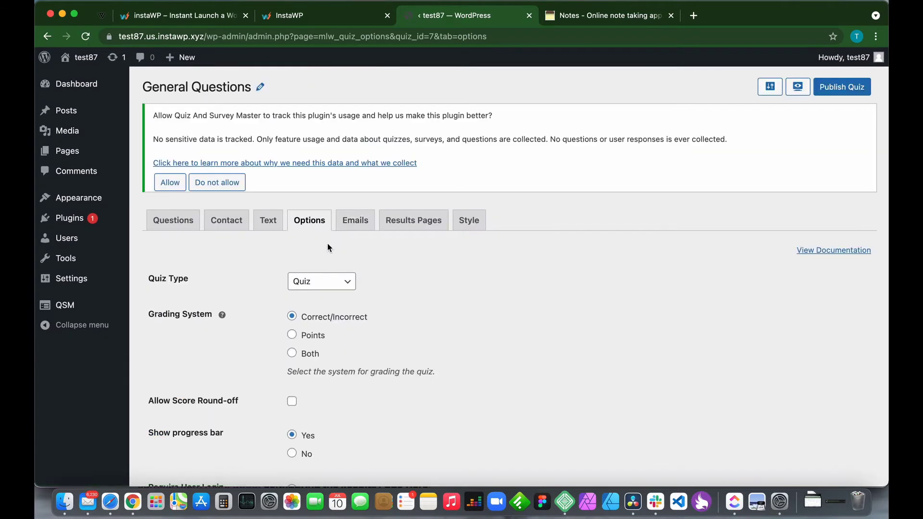
# Open the Emails tab and select the results email's %USER_EMAIL% recipient variable.
pyautogui.click(354, 228)
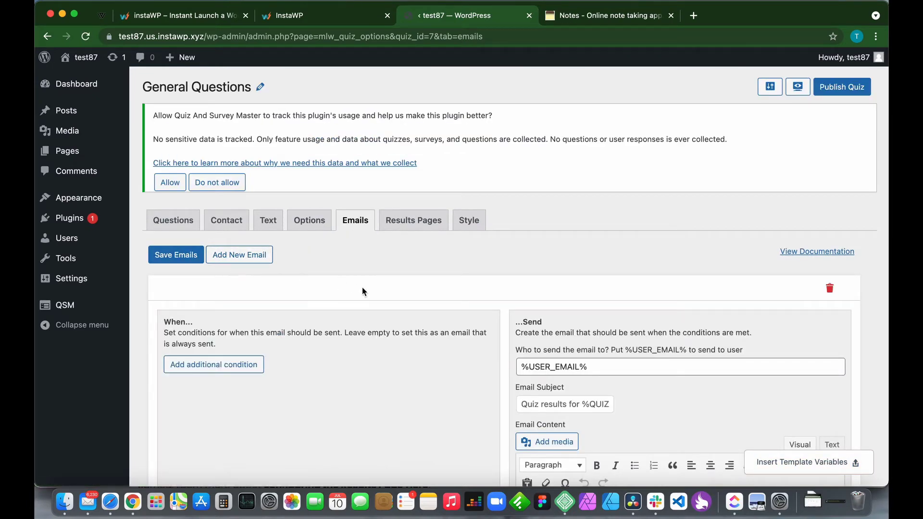
pyautogui.scroll(-5, 362, 287)
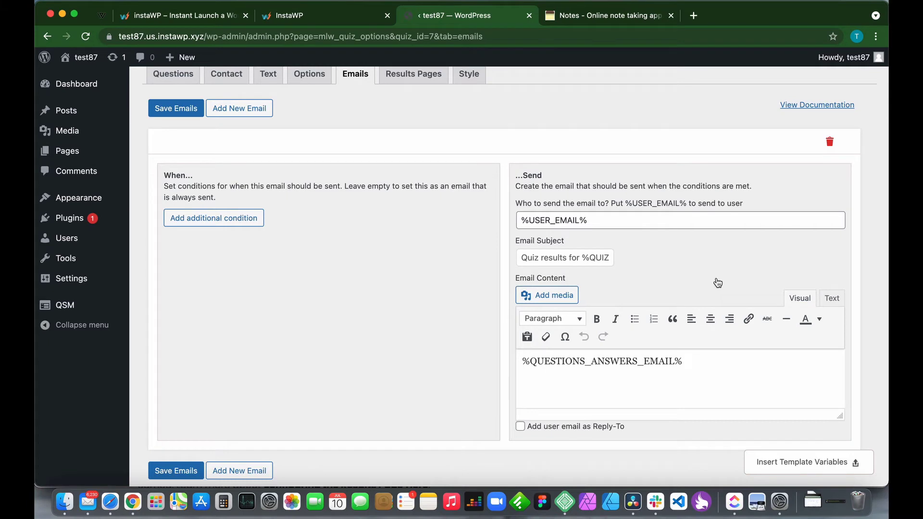
pyautogui.click(609, 219)
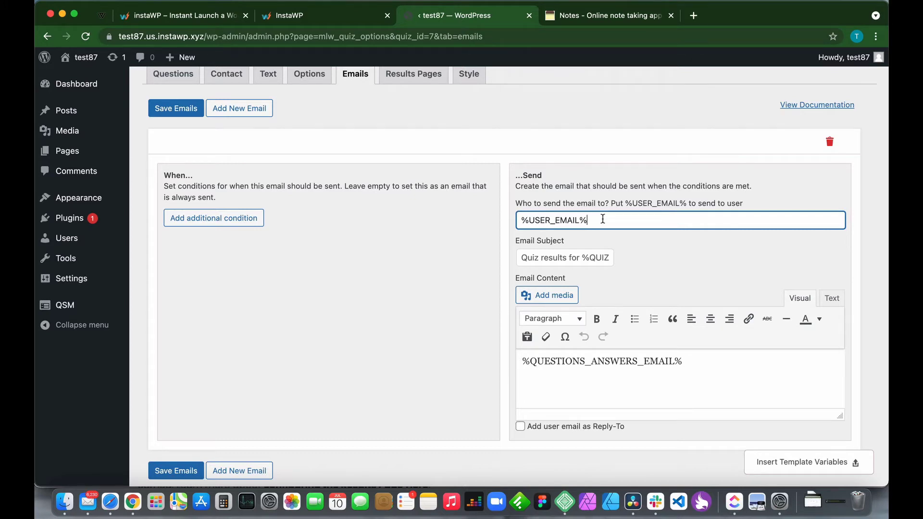
pyautogui.moveTo(596, 220); pyautogui.dragTo(500, 225)
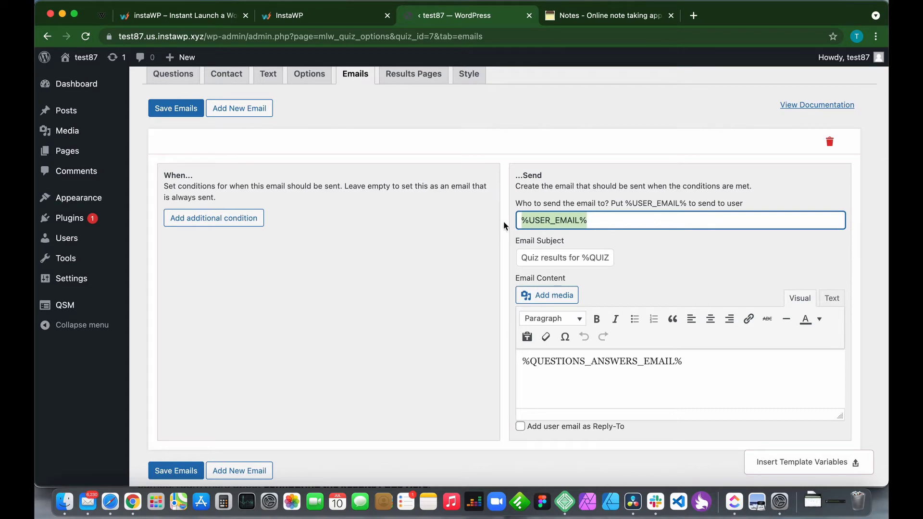
pyautogui.click(667, 273)
pyautogui.click(823, 466)
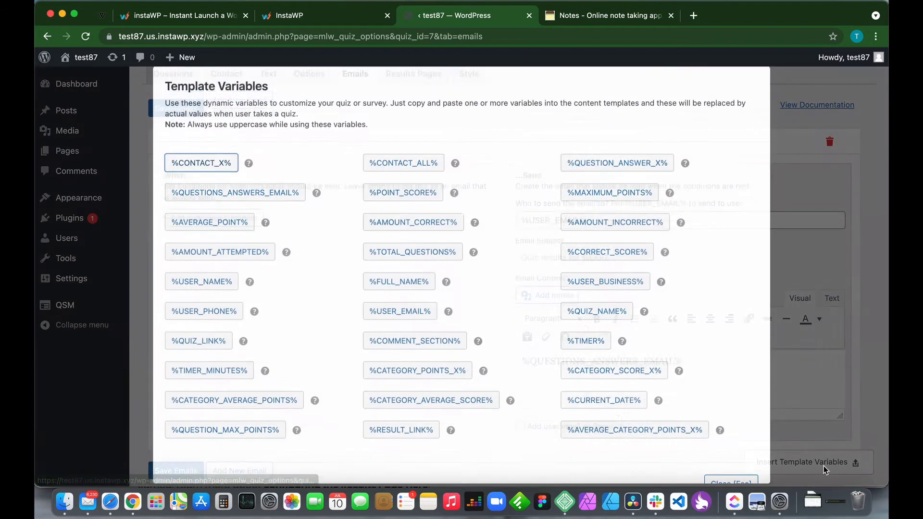
pyautogui.click(799, 434)
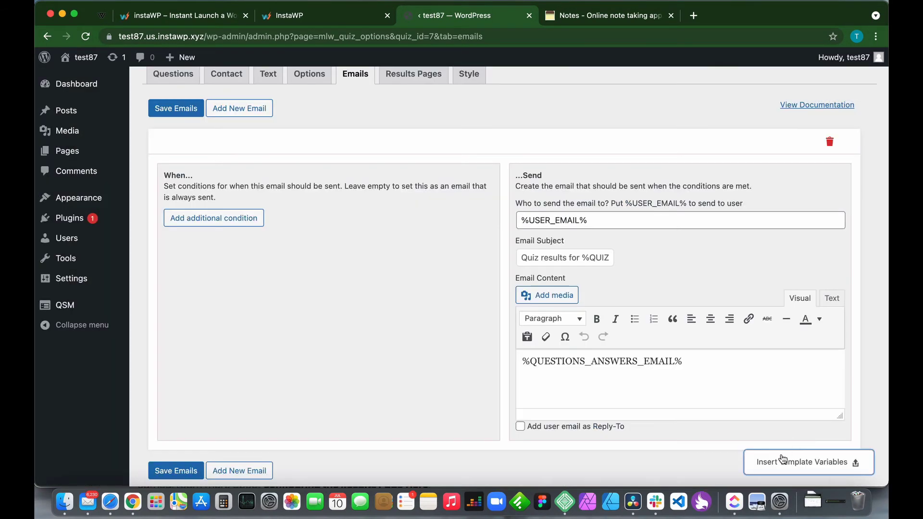
pyautogui.click(804, 466)
pyautogui.moveTo(445, 271)
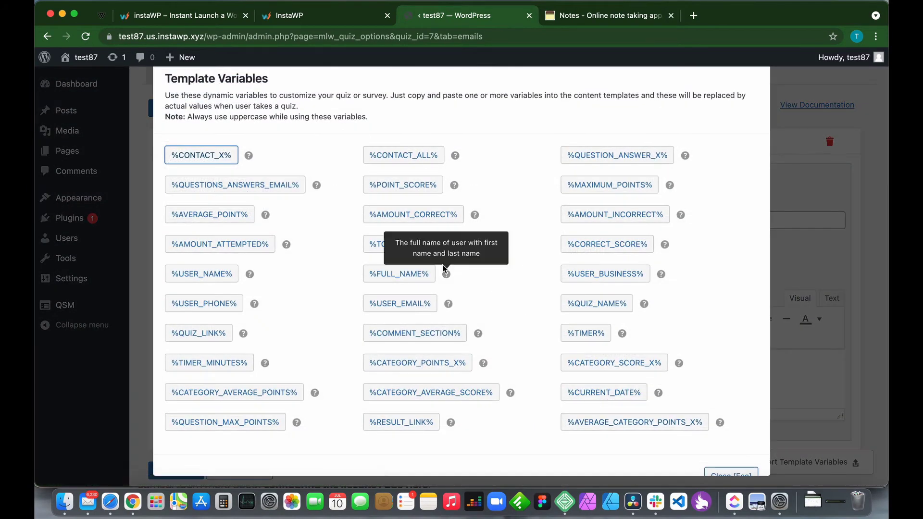
pyautogui.click(406, 189)
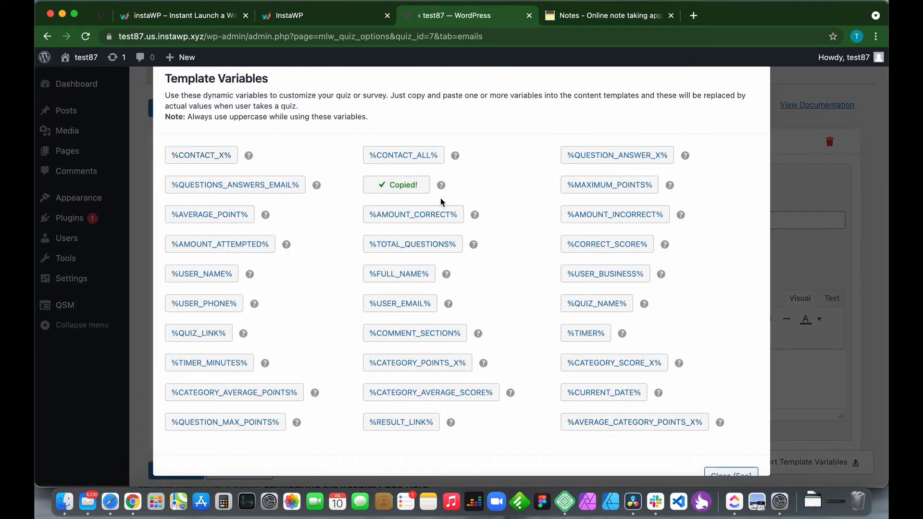
pyautogui.click(793, 261)
pyautogui.click(659, 220)
pyautogui.press('super+v')
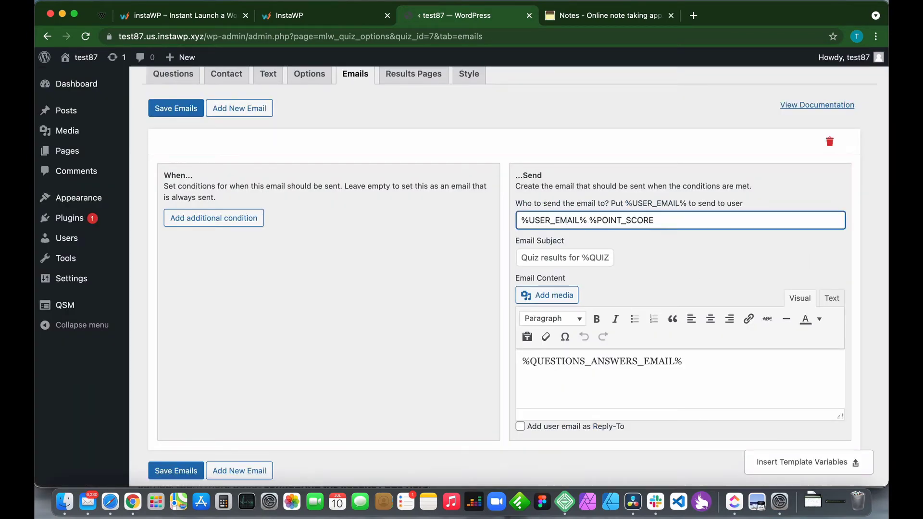
pyautogui.press('BackSpace')
pyautogui.press('BackSpace')
pyautogui.press('BackSpace')
pyautogui.press('BackSpace')
pyautogui.press('BackSpace')
pyautogui.press('BackSpace')
pyautogui.press('BackSpace')
pyautogui.click(599, 257)
pyautogui.press('End')
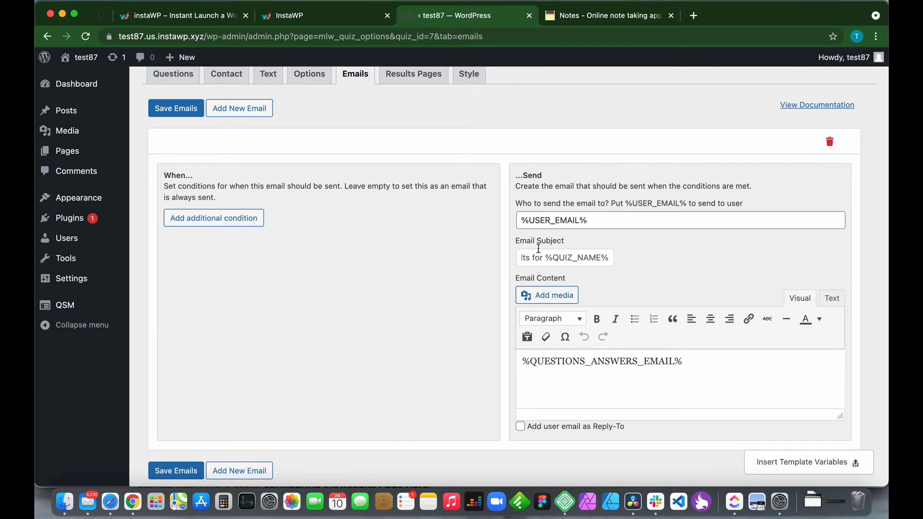
pyautogui.scroll(3, 272, 163)
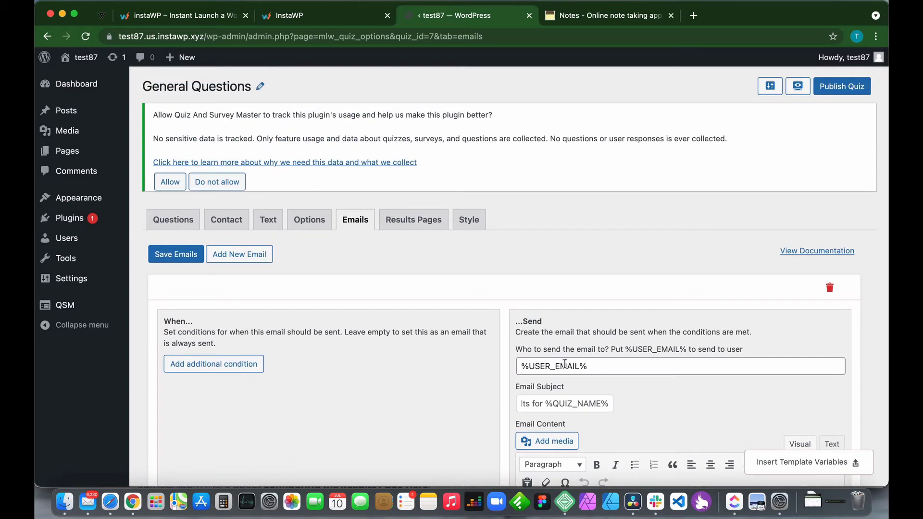
pyautogui.scroll(-4, 565, 364)
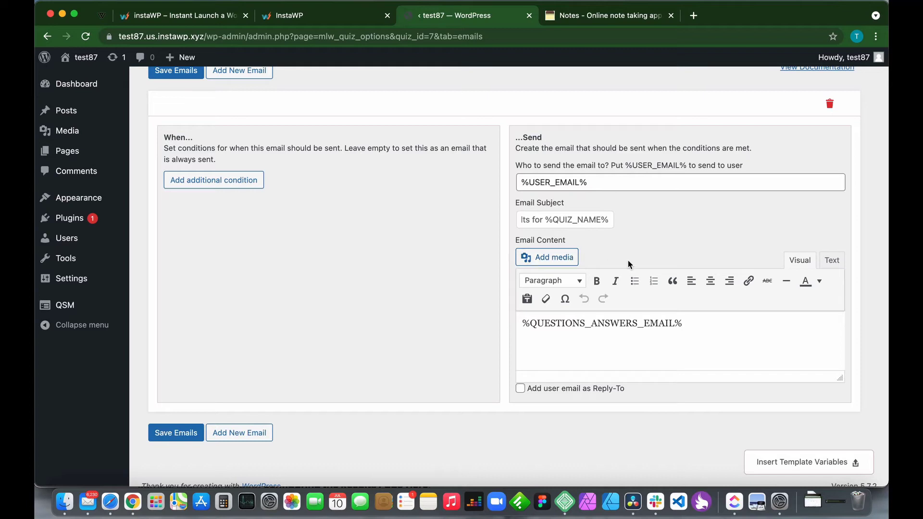
pyautogui.scroll(-1, 612, 255)
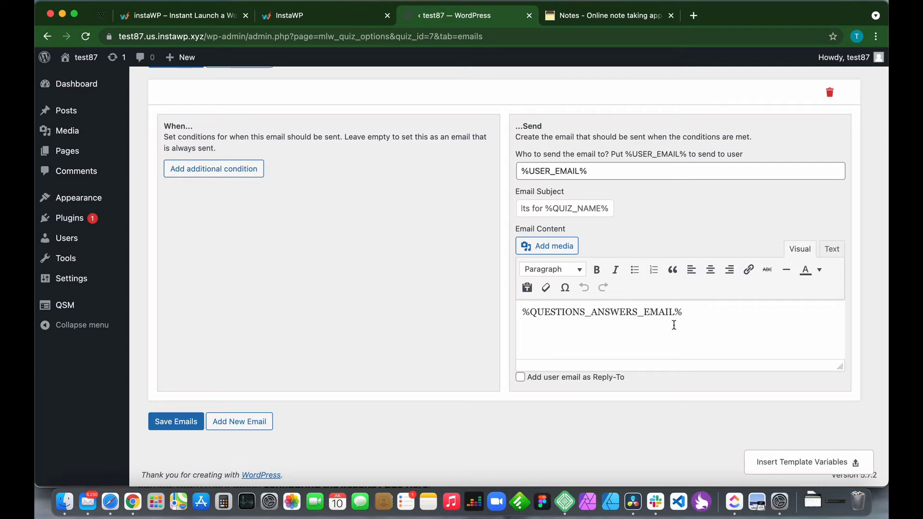
# Type 'Thank you for taking our quiz!' after %QUESTIONS_ANSWERS_EMAIL% and make it bold.
pyautogui.click(696, 309)
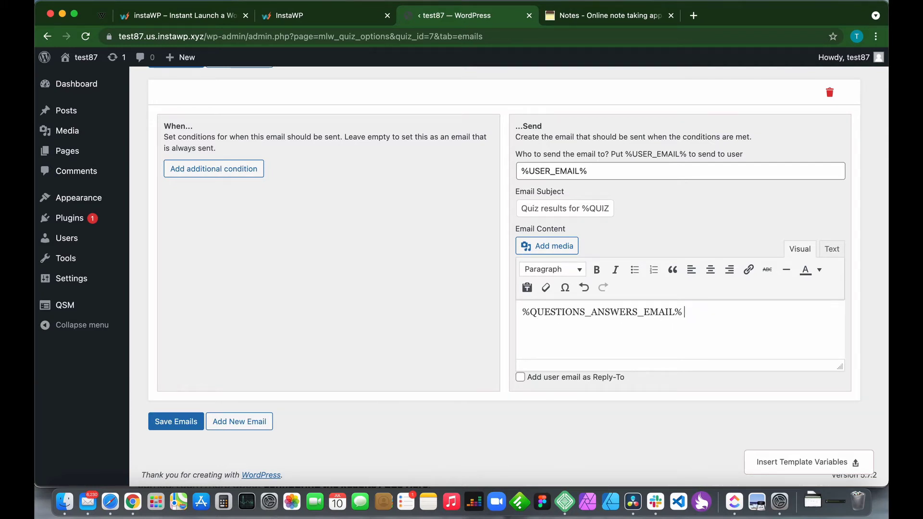
pyautogui.write('Thank you for taking ou')
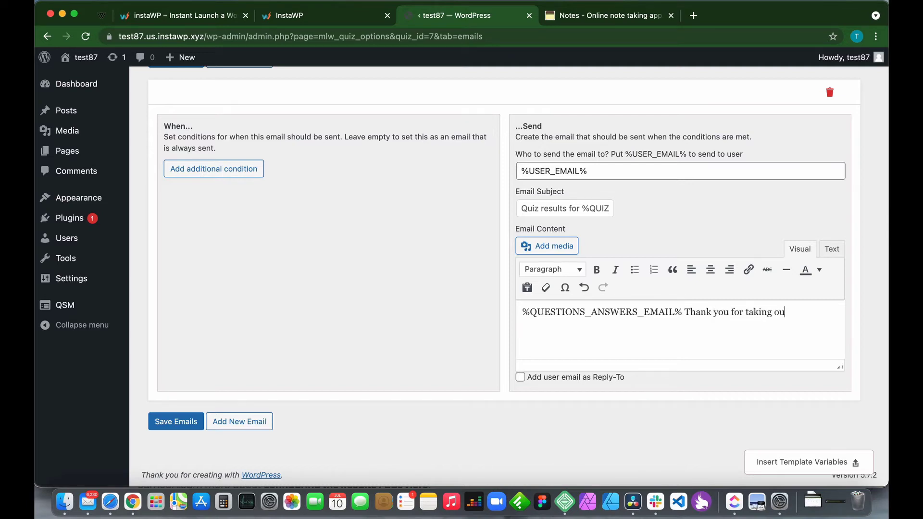
pyautogui.write('r quiz!')
pyautogui.moveTo(817, 313); pyautogui.dragTo(688, 309)
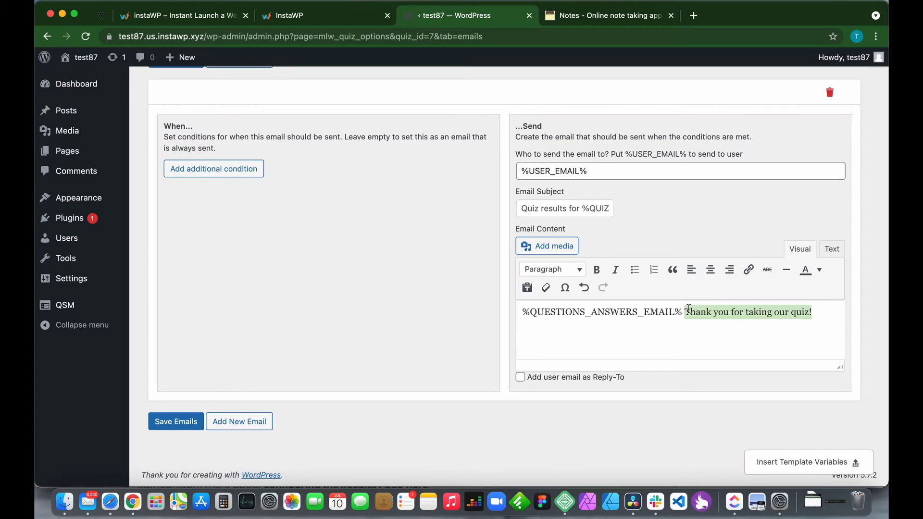
pyautogui.click(596, 270)
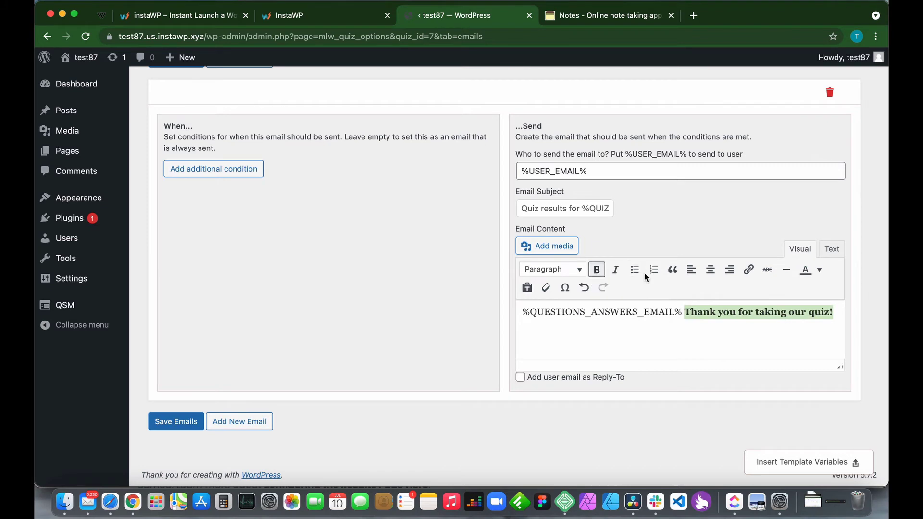
pyautogui.click(841, 309)
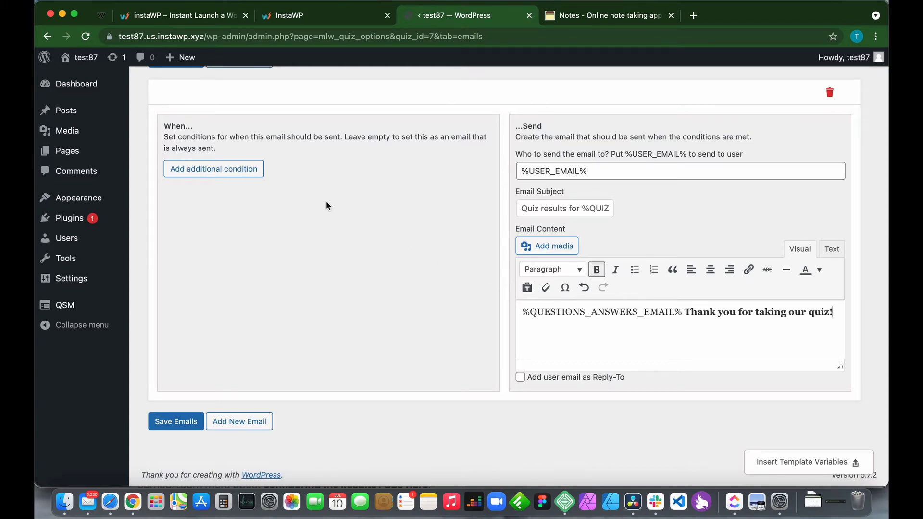
pyautogui.scroll(3, 326, 205)
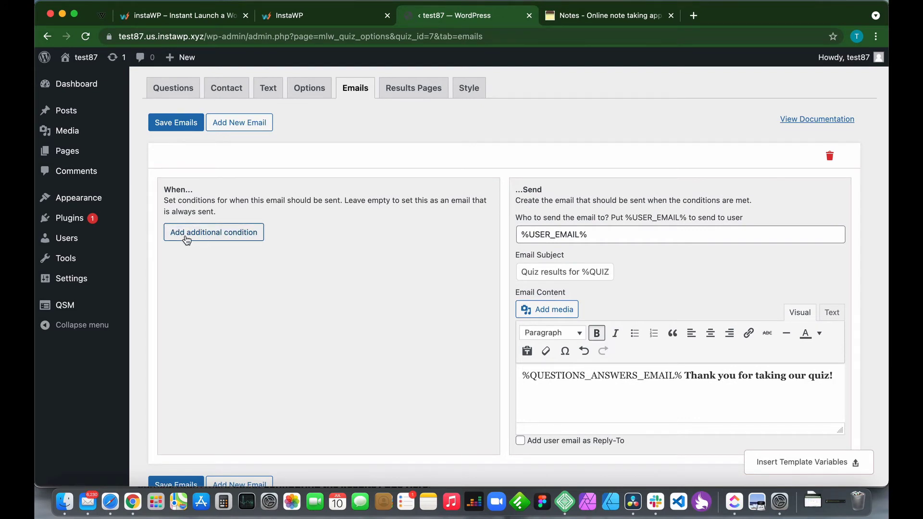
# Try a 'Total points earned is greater than or equal to' condition, remove it, and save the email.
pyautogui.click(214, 236)
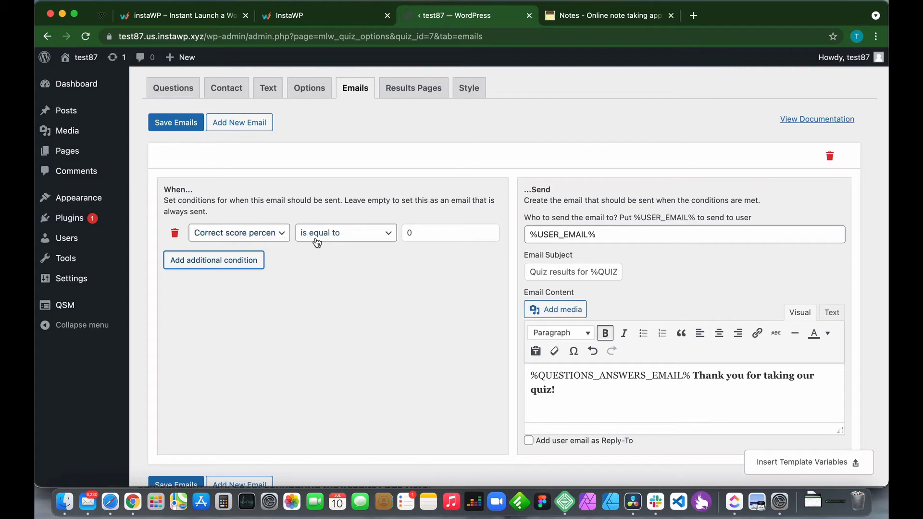
pyautogui.click(413, 236)
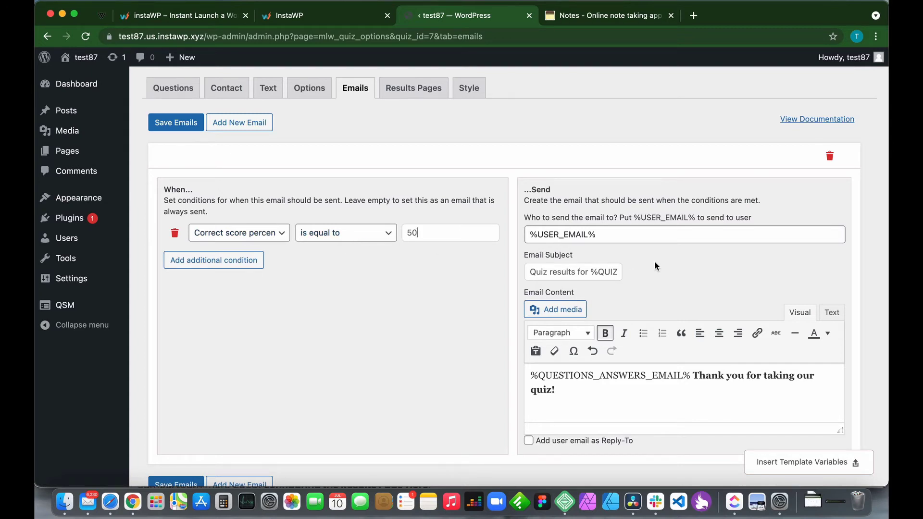
pyautogui.click(388, 238)
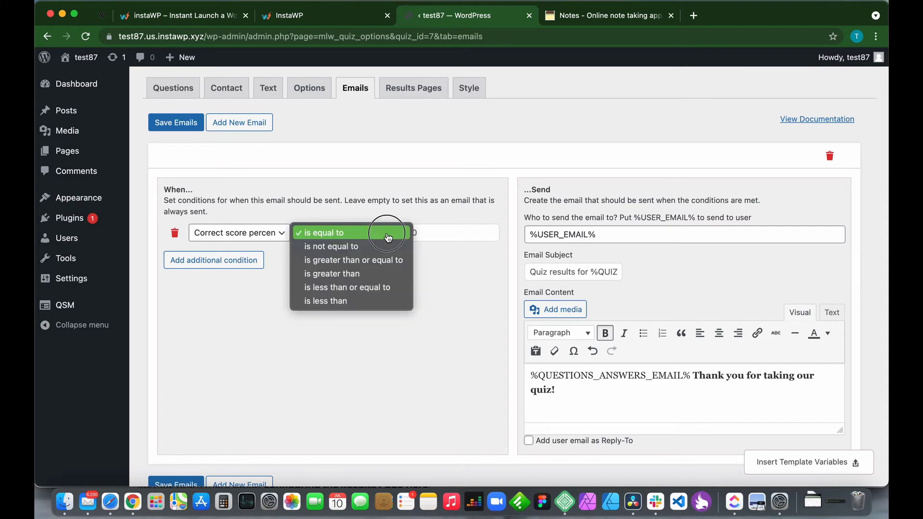
pyautogui.click(339, 262)
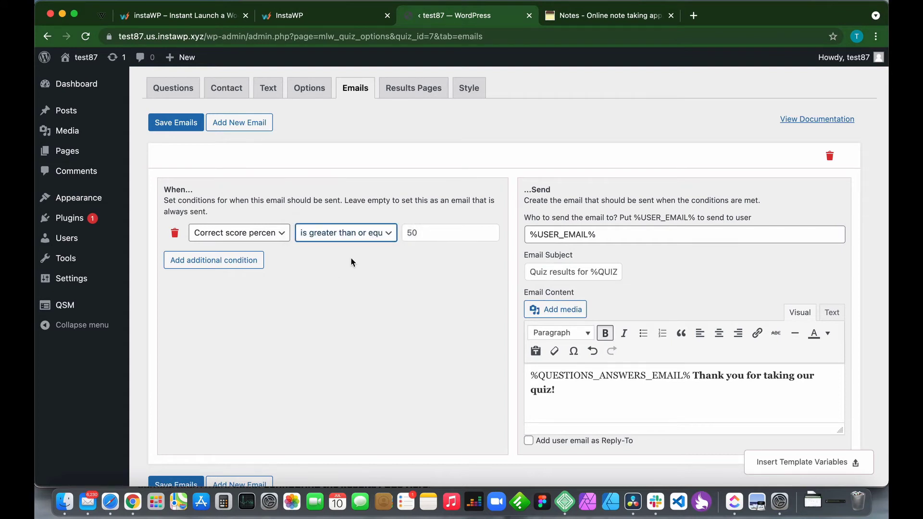
pyautogui.click(284, 234)
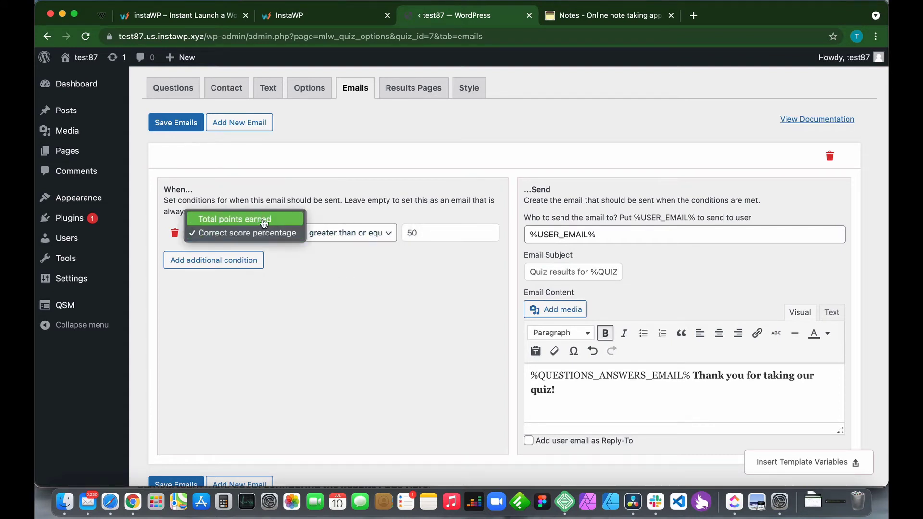
pyautogui.click(264, 220)
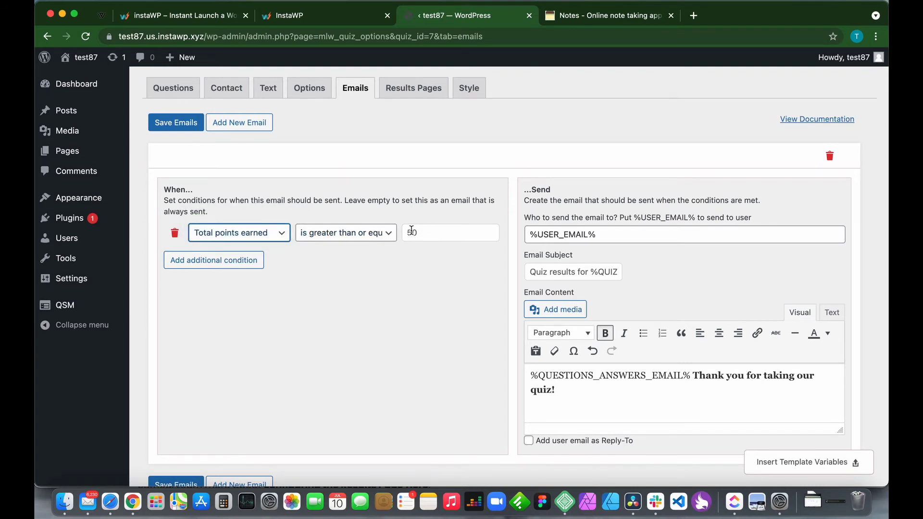
pyautogui.click(175, 233)
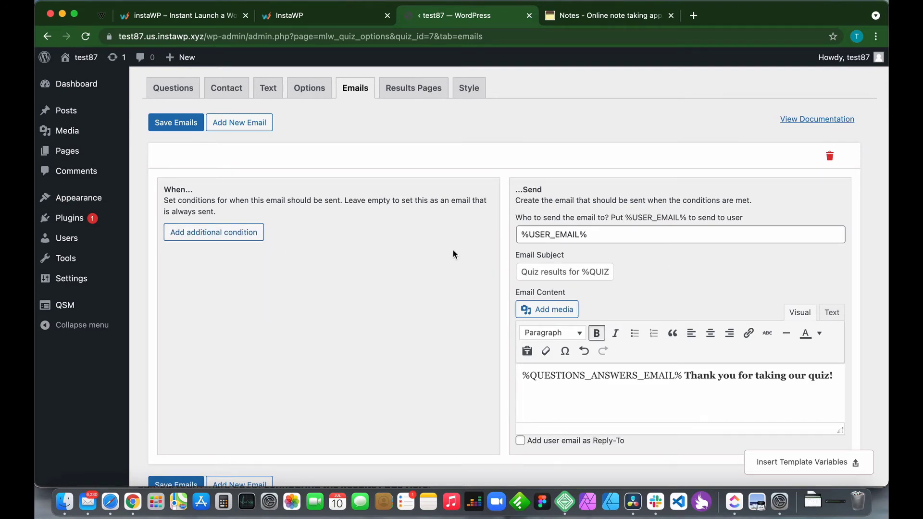
pyautogui.click(176, 122)
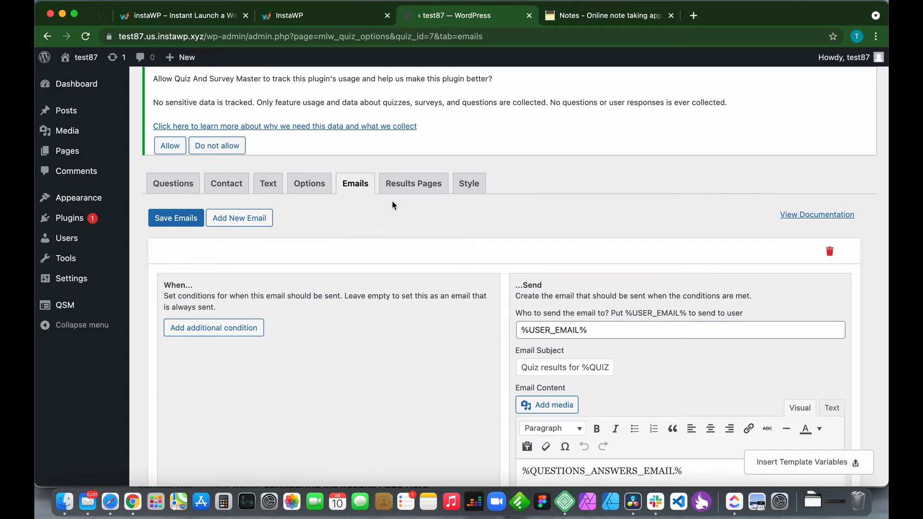
pyautogui.click(391, 184)
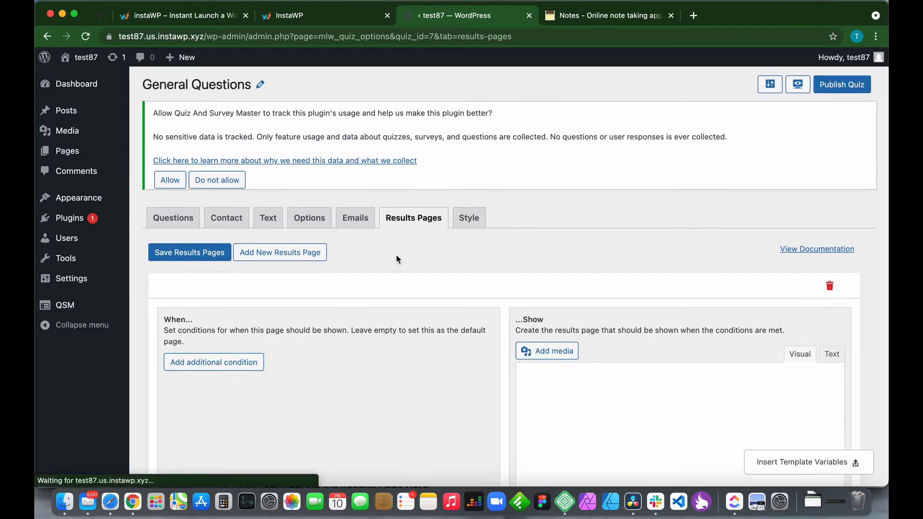
pyautogui.scroll(-1, 396, 254)
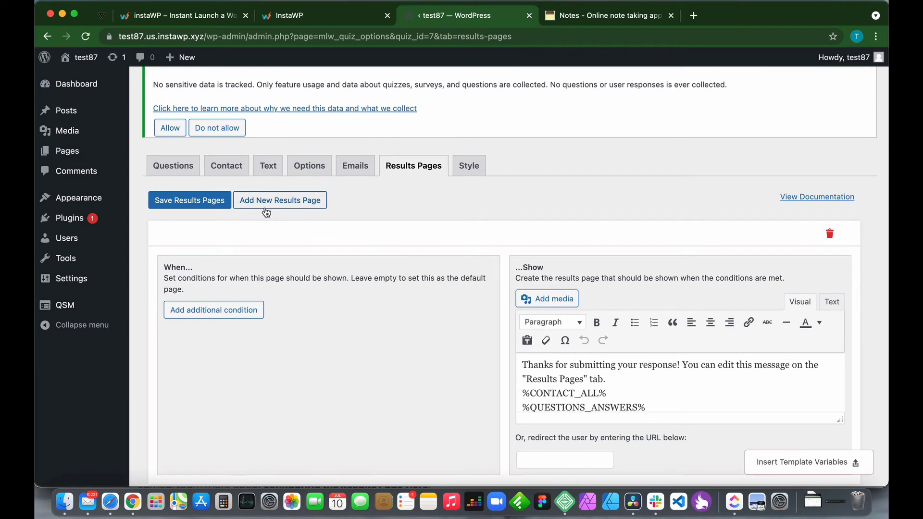
pyautogui.scroll(-1, 370, 224)
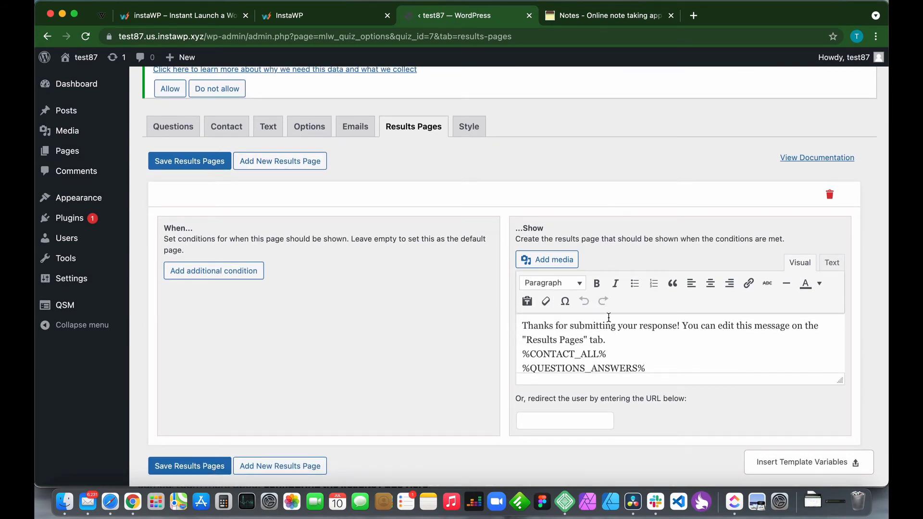
pyautogui.scroll(-1, 609, 317)
pyautogui.scroll(1, 591, 317)
pyautogui.scroll(-1, 554, 345)
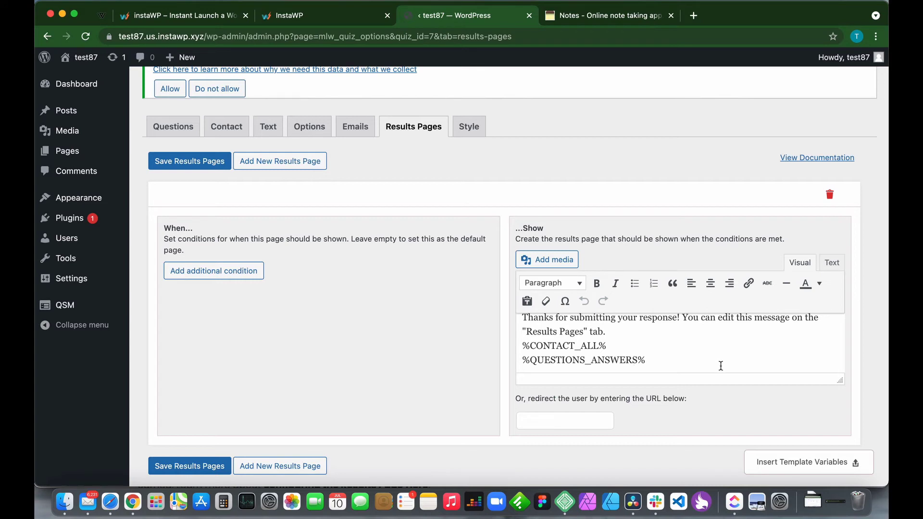
pyautogui.scroll(-1, 668, 364)
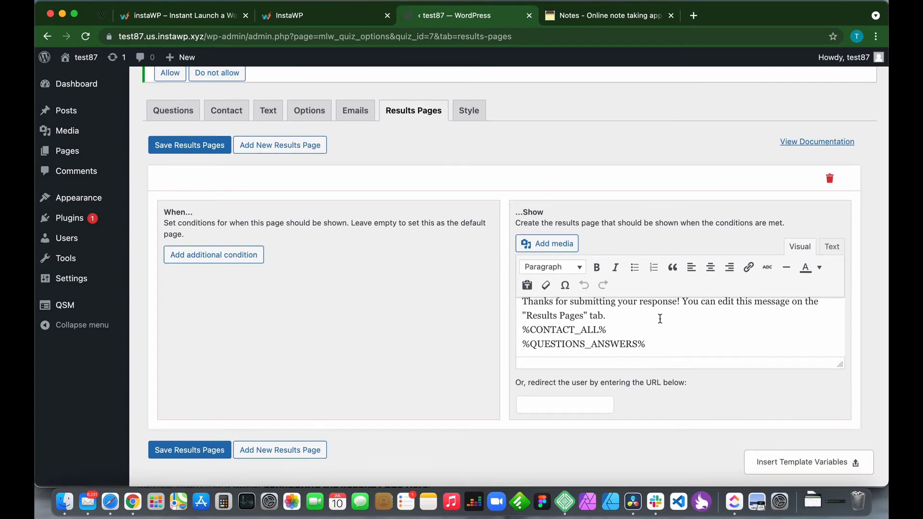
pyautogui.scroll(1, 678, 332)
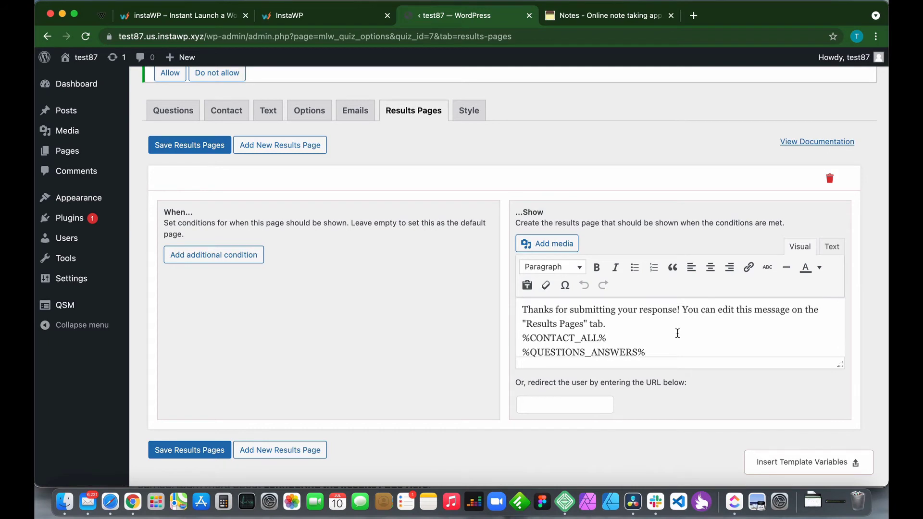
pyautogui.scroll(1, 678, 333)
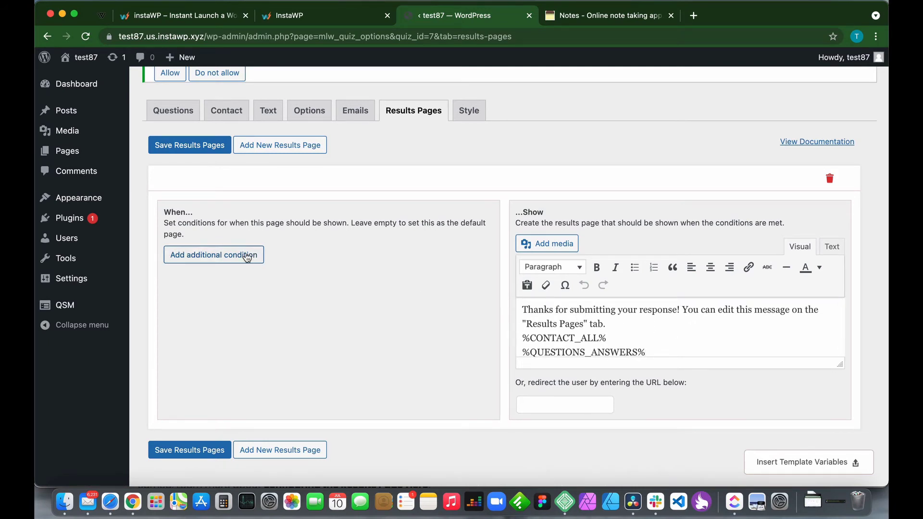
# Add a results-page condition and replace the default message with 'You are a genius'.
pyautogui.click(215, 255)
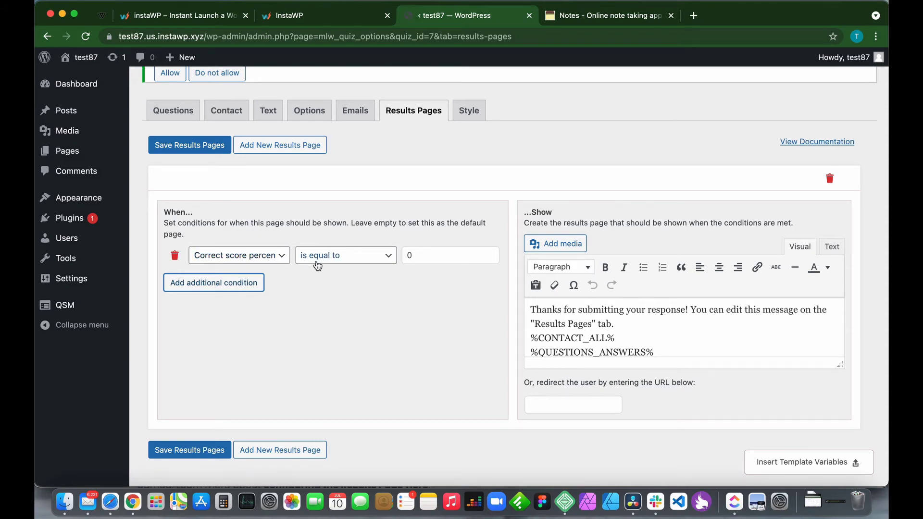
pyautogui.click(557, 325)
pyautogui.press('super+a')
pyautogui.press('BackSpace')
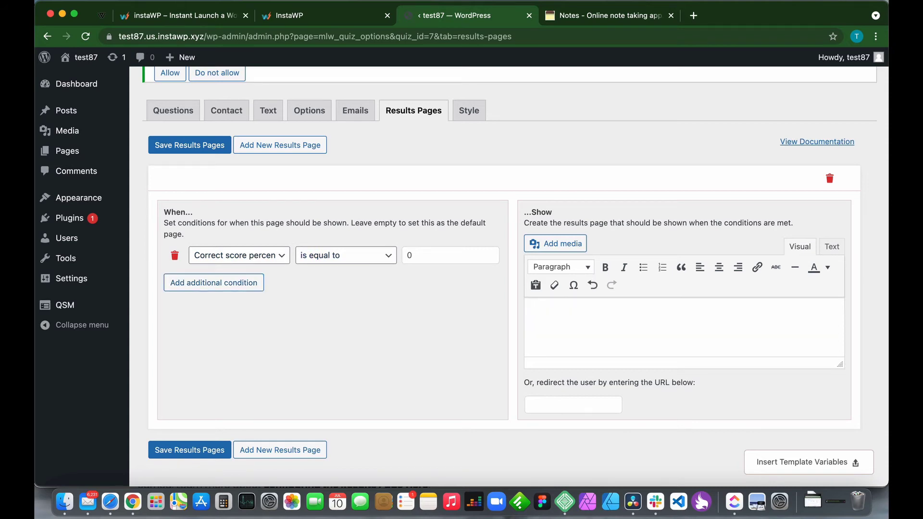
pyautogui.write('You are a genius!')
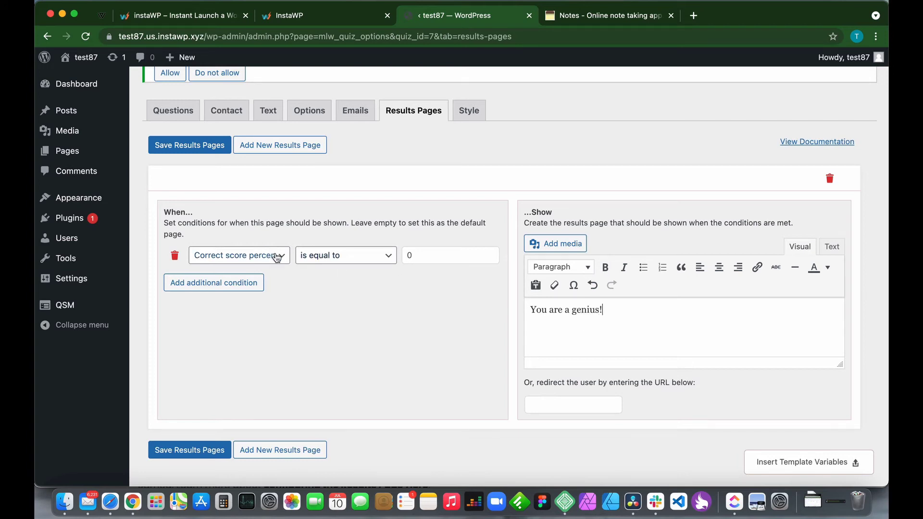
# Set the condition to greater than or equal to 80, save, and preview the quiz.
pyautogui.click(389, 259)
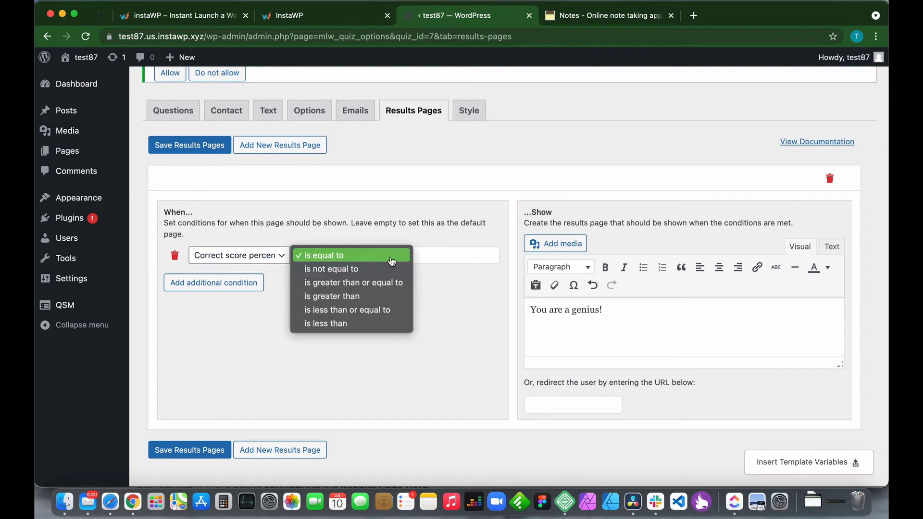
pyautogui.click(353, 282)
pyautogui.click(425, 256)
pyautogui.press('BackSpace')
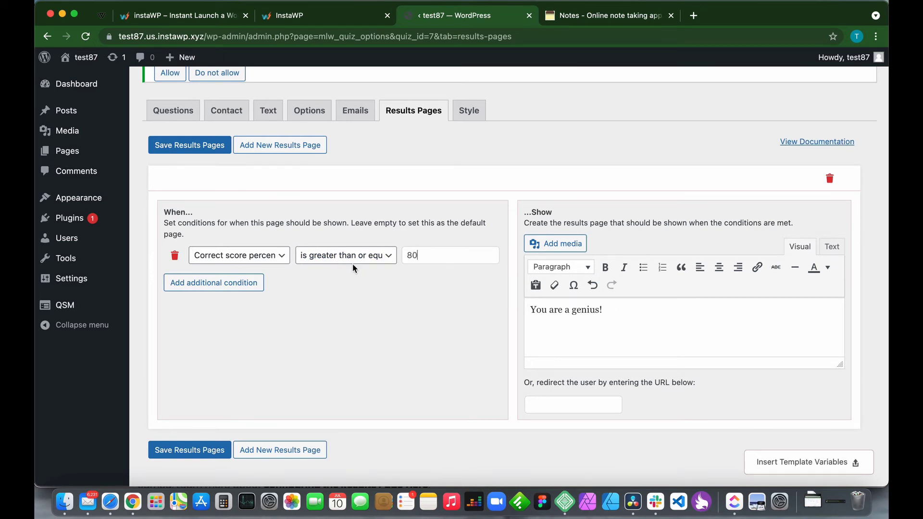
pyautogui.scroll(3, 353, 264)
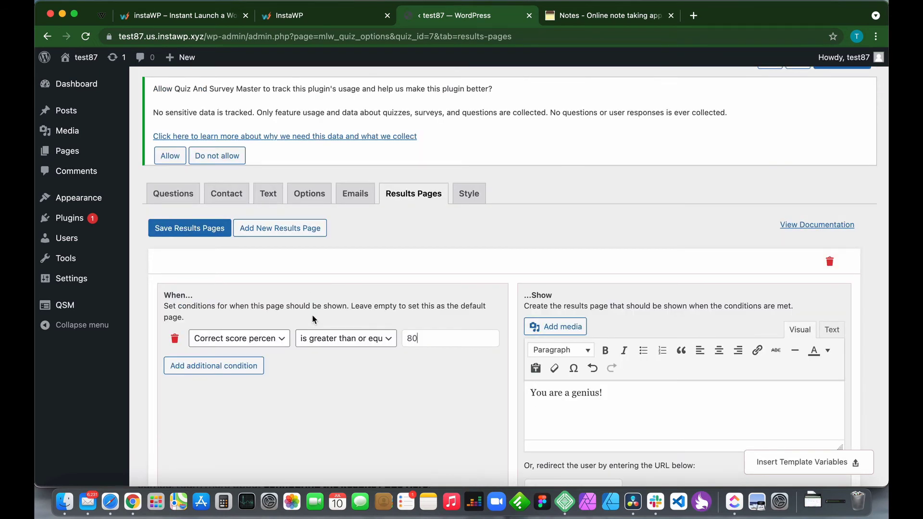
pyautogui.click(355, 399)
pyautogui.click(183, 237)
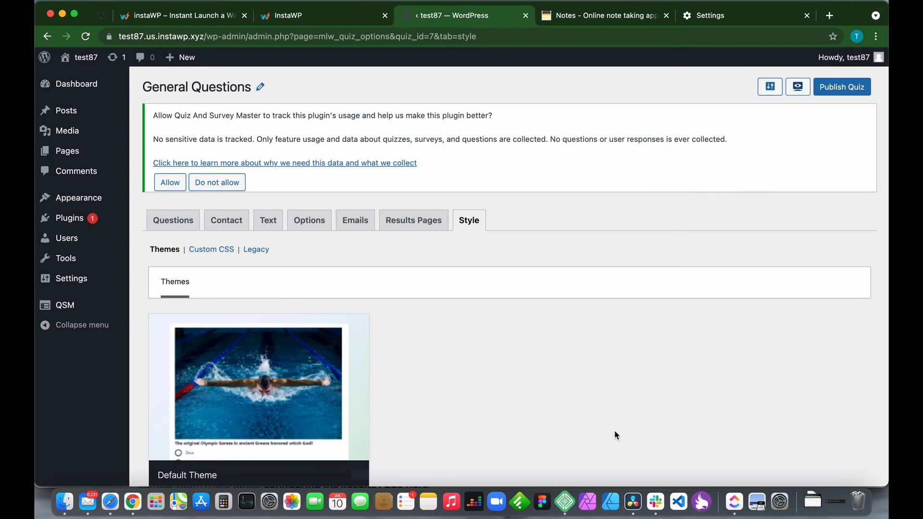
pyautogui.click(797, 87)
# Enter a test e-mail address in the quiz page's Email field.
pyautogui.scroll(-2, 484, 243)
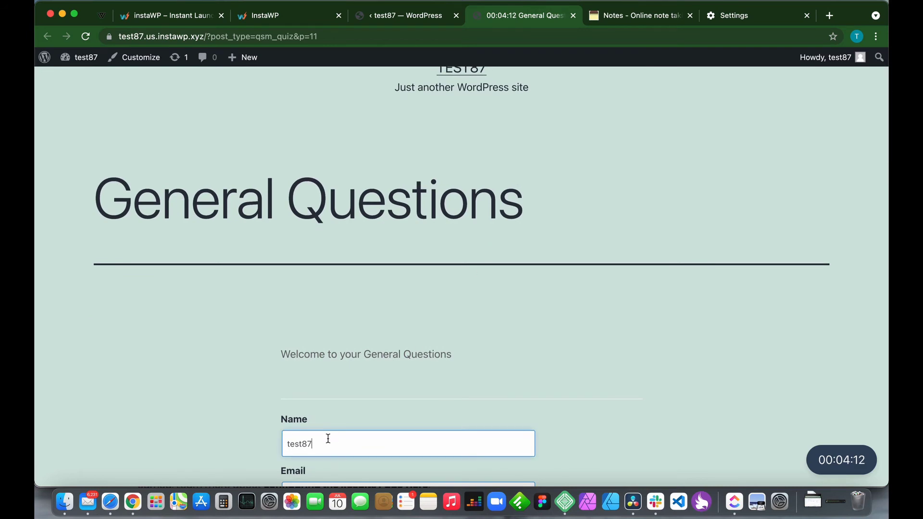
pyautogui.click(314, 482)
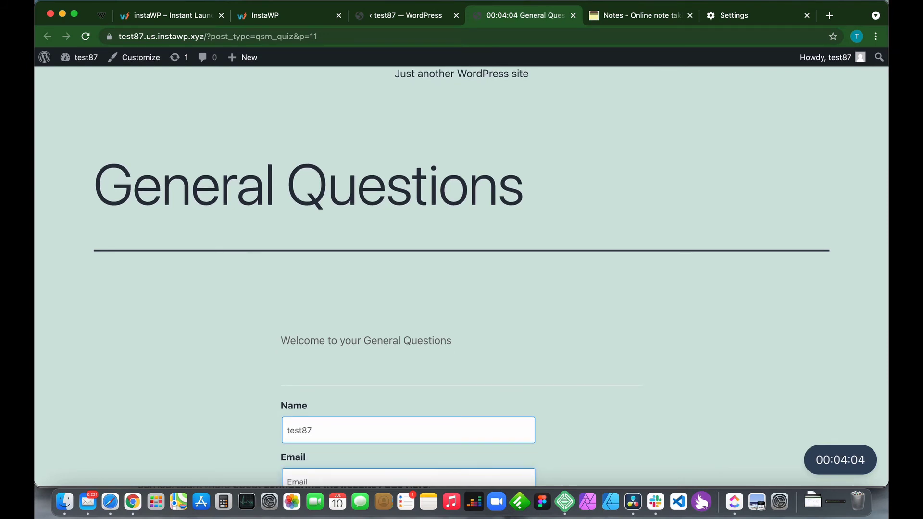
pyautogui.scroll(-3, 381, 439)
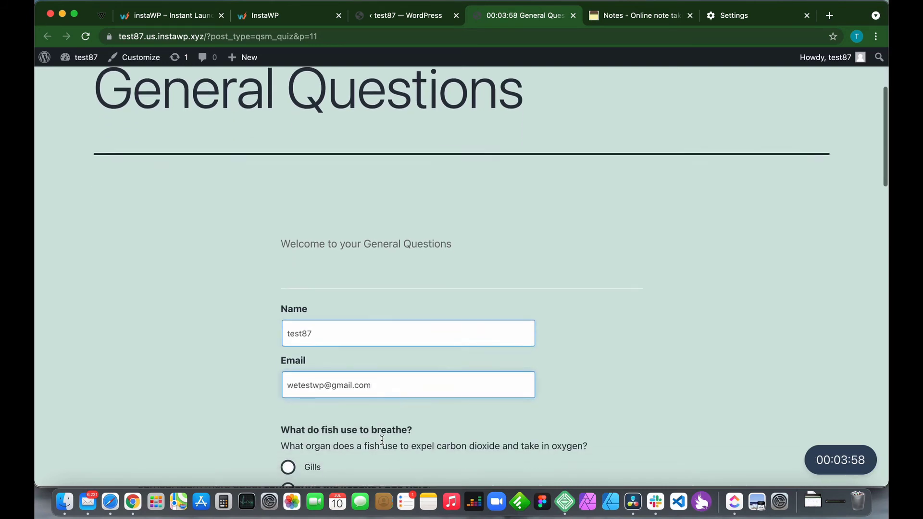
pyautogui.scroll(-5, 382, 439)
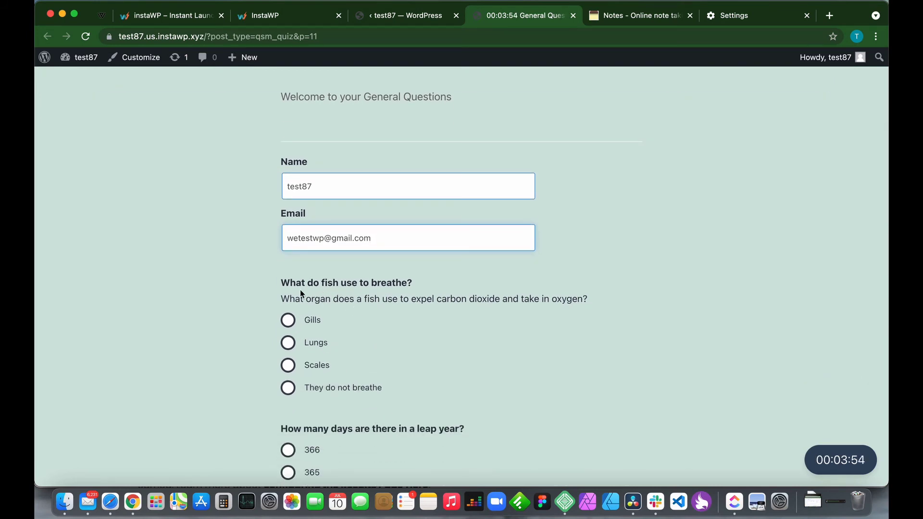
pyautogui.scroll(-1, 436, 283)
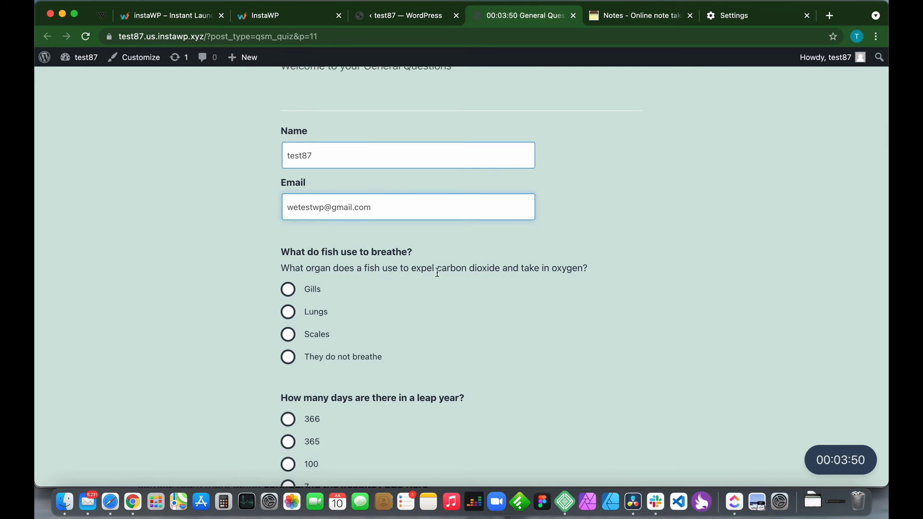
pyautogui.scroll(-1, 436, 273)
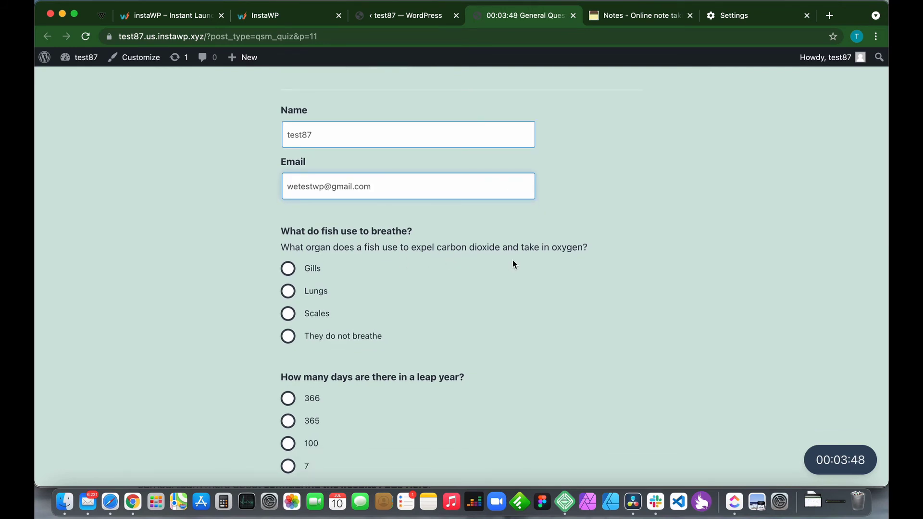
pyautogui.scroll(-1, 513, 263)
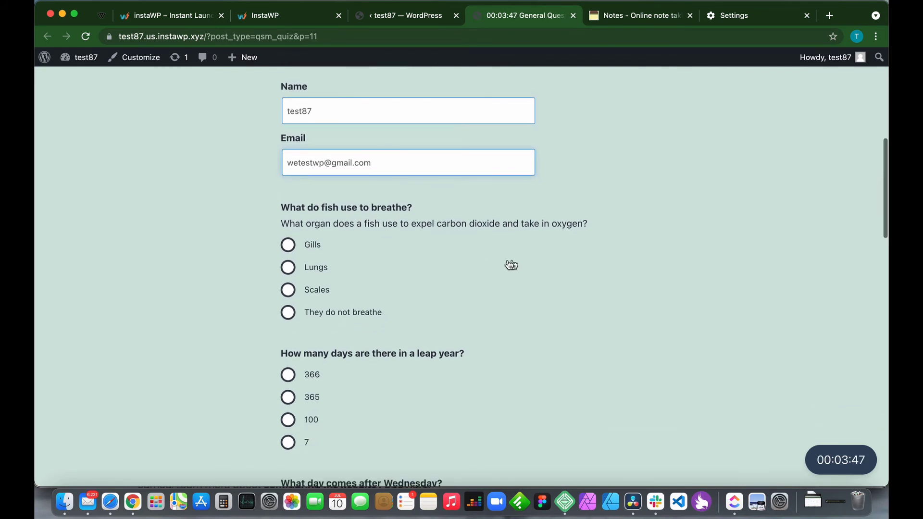
# Answer Gills, 366, Sunday and 16, then submit the quiz.
pyautogui.click(291, 246)
pyautogui.scroll(2, 443, 272)
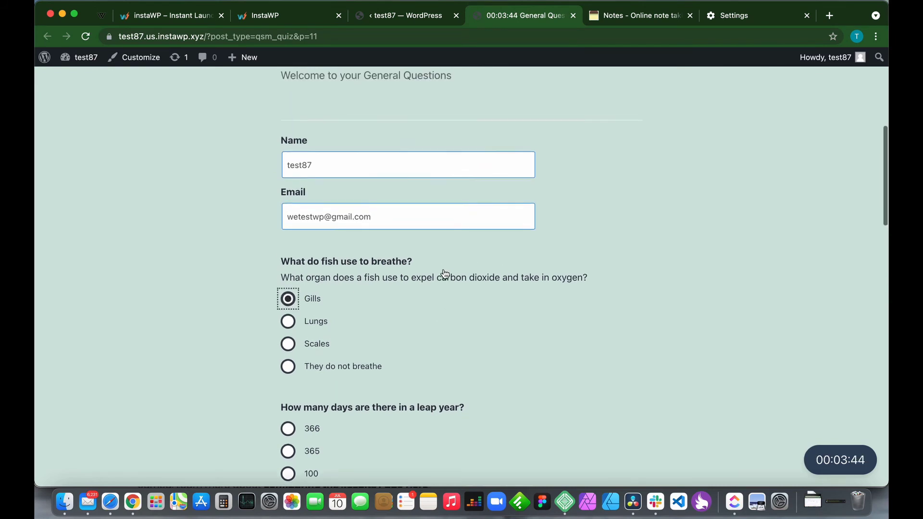
pyautogui.scroll(-1, 443, 274)
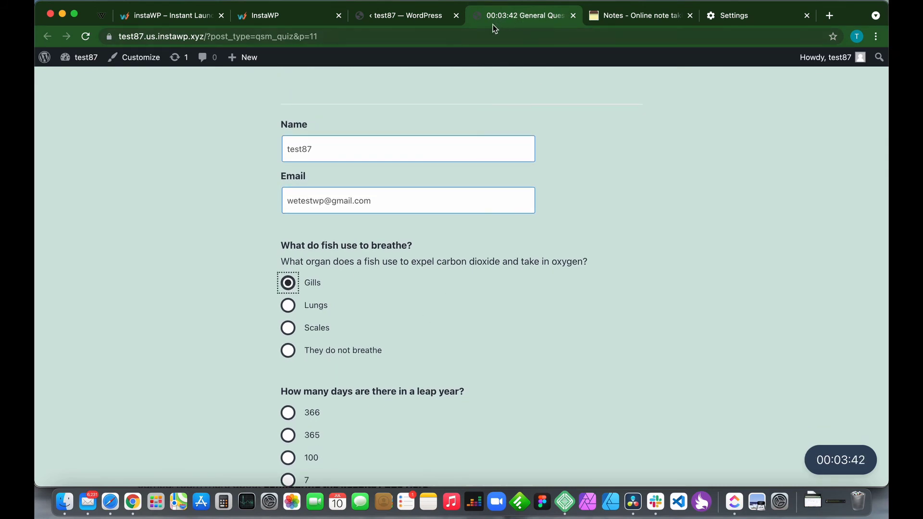
pyautogui.scroll(-4, 384, 336)
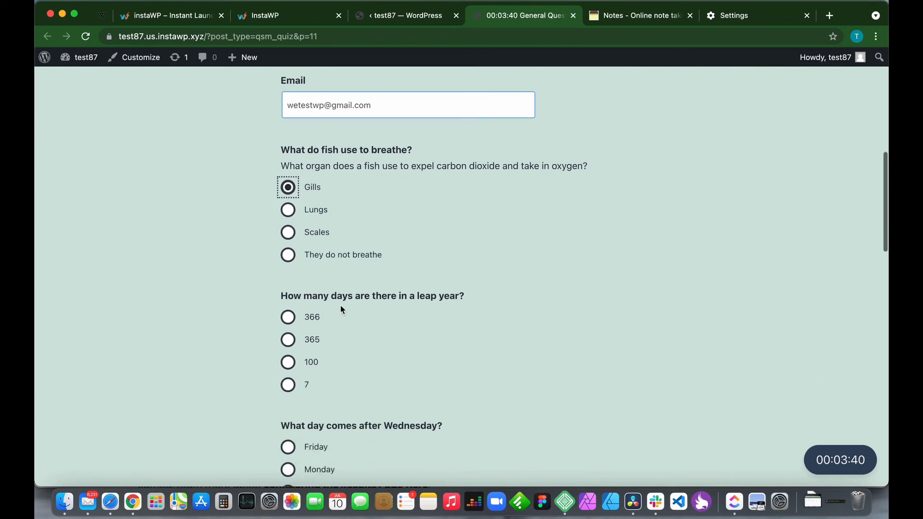
pyautogui.scroll(-1, 360, 324)
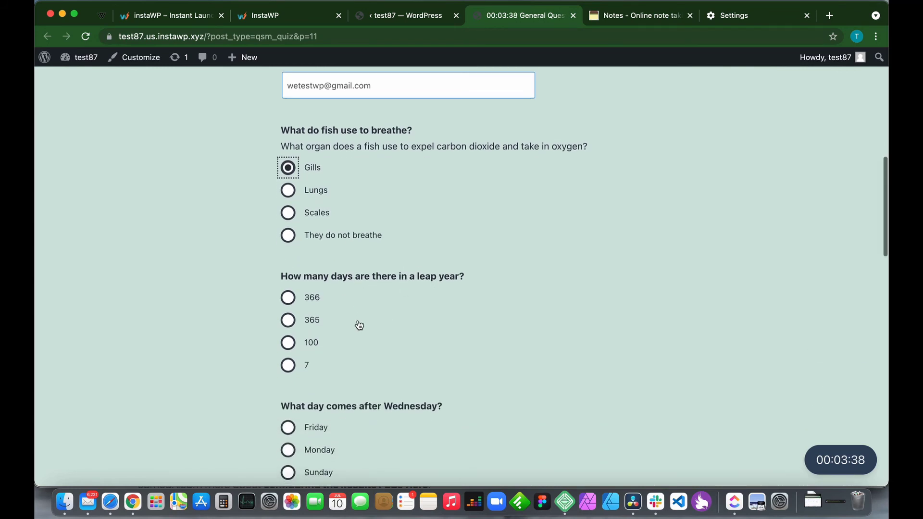
pyautogui.click(288, 297)
pyautogui.scroll(-5, 402, 374)
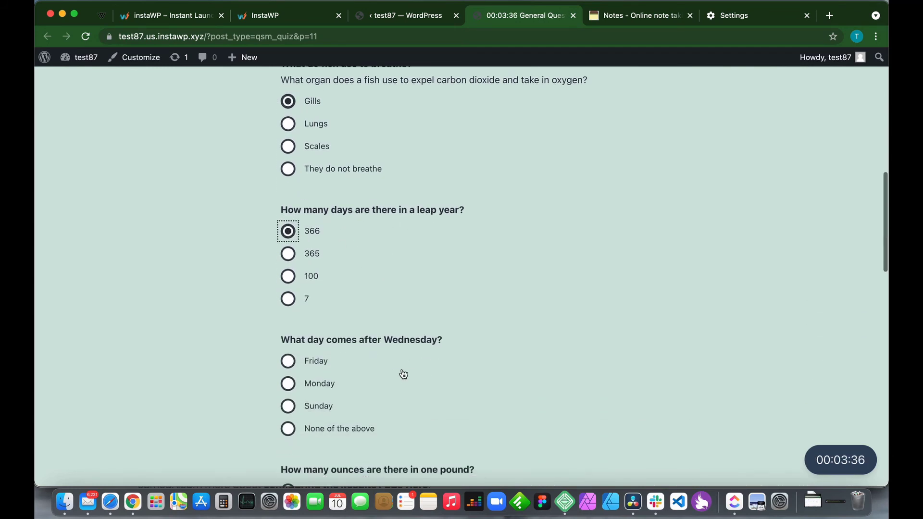
pyautogui.scroll(-1, 403, 374)
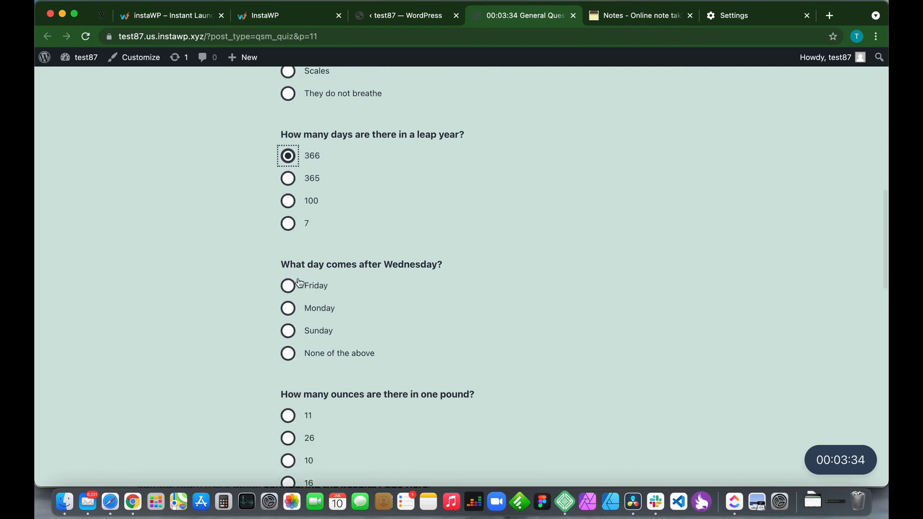
pyautogui.click(288, 331)
pyautogui.scroll(-4, 385, 361)
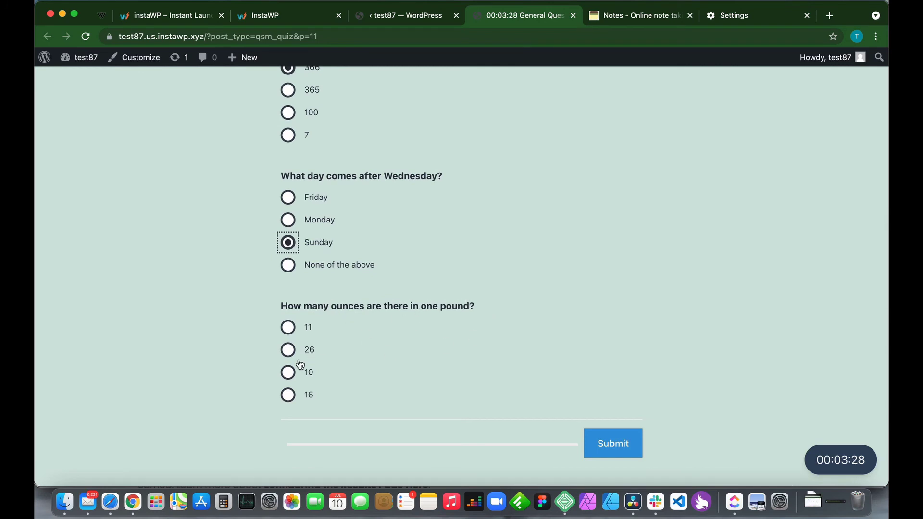
pyautogui.click(287, 395)
pyautogui.scroll(-4, 434, 356)
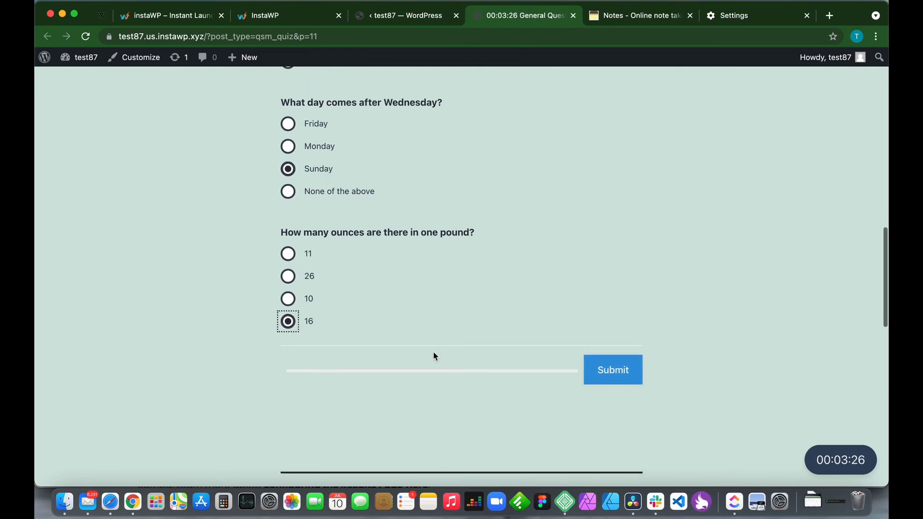
pyautogui.click(617, 378)
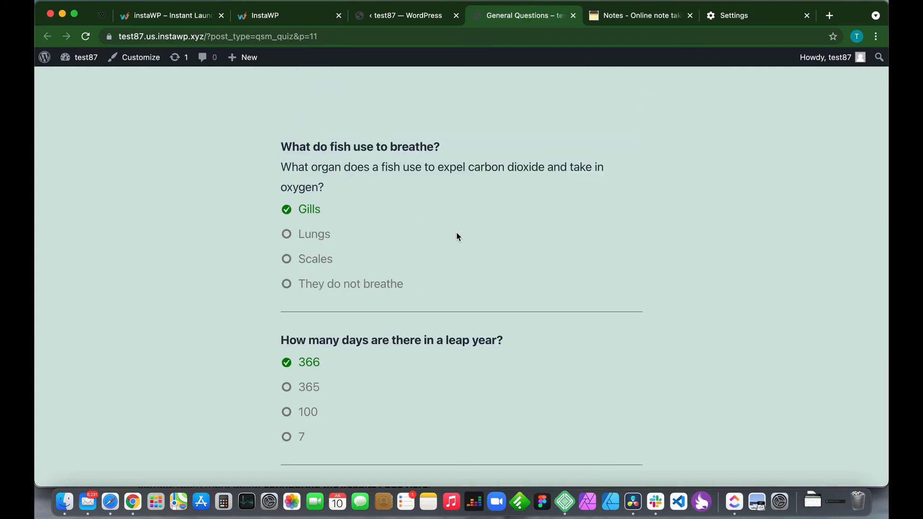
pyautogui.scroll(-1, 318, 359)
pyautogui.scroll(-1, 317, 359)
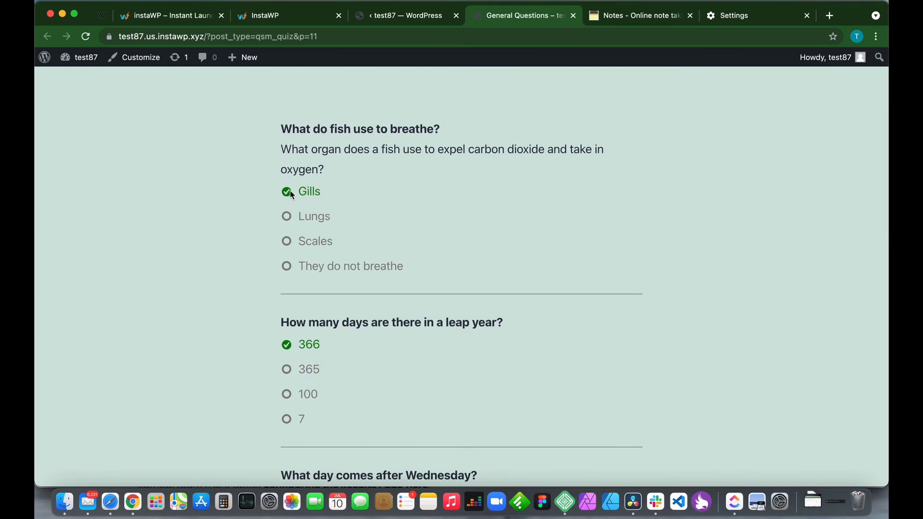
pyautogui.scroll(-5, 341, 226)
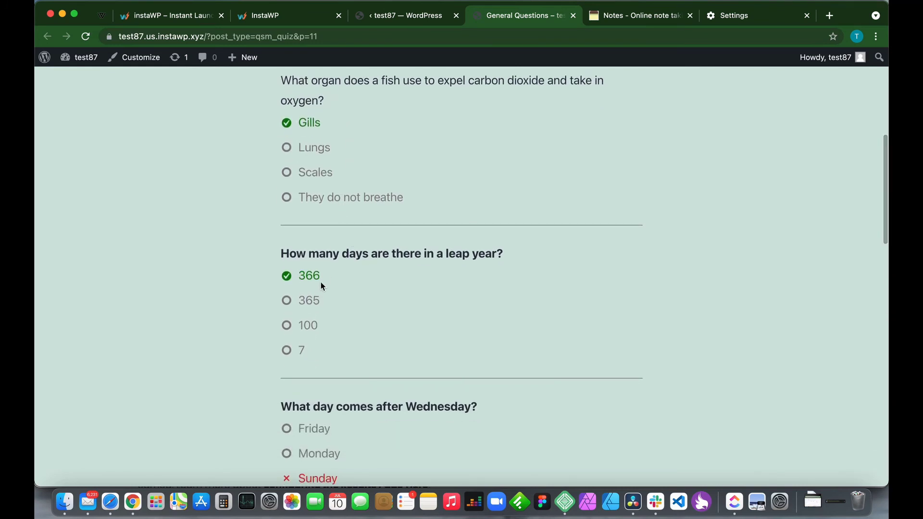
pyautogui.scroll(-10, 310, 277)
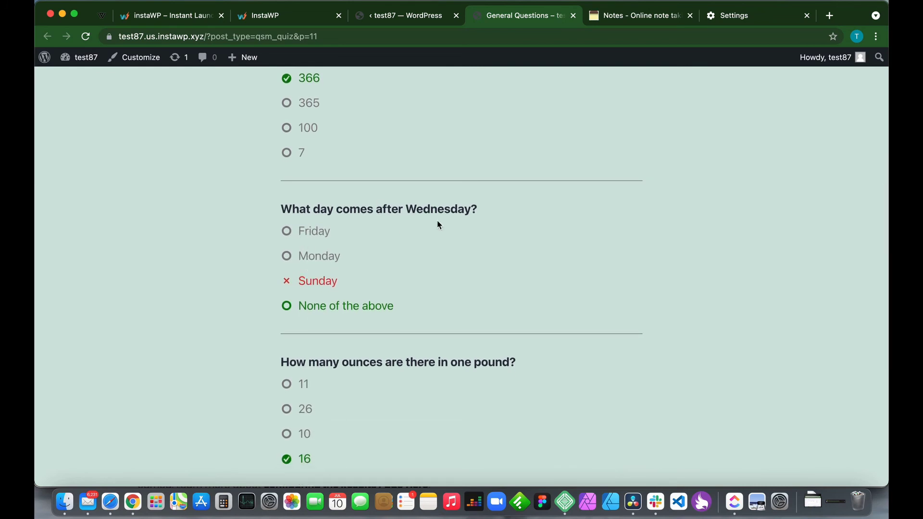
pyautogui.scroll(-2, 391, 282)
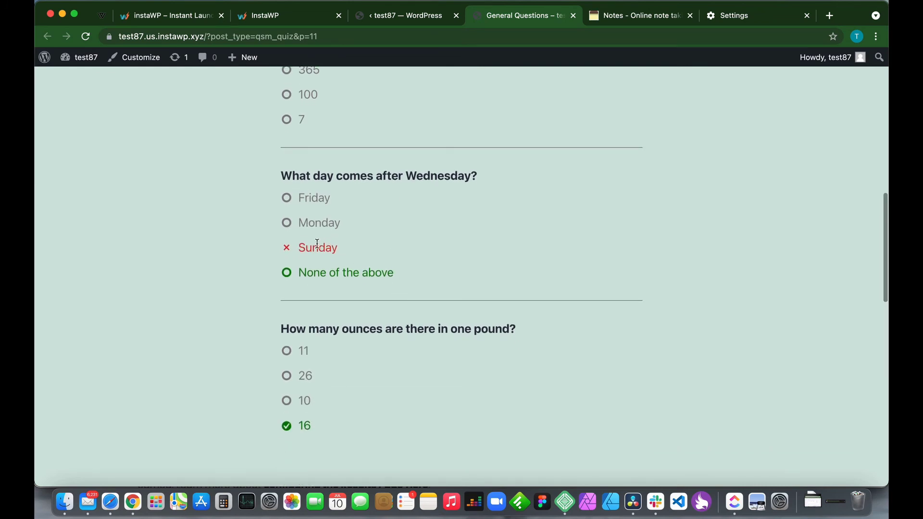
pyautogui.scroll(-3, 313, 245)
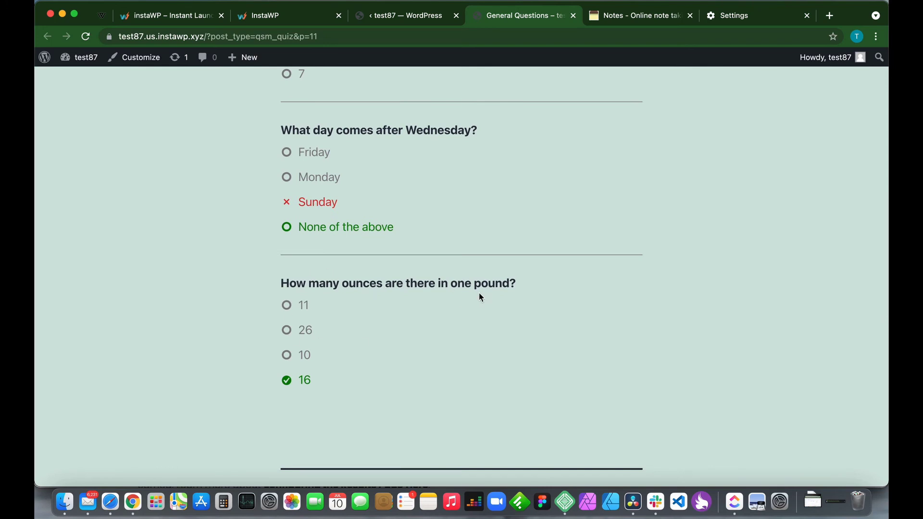
pyautogui.scroll(-2, 330, 303)
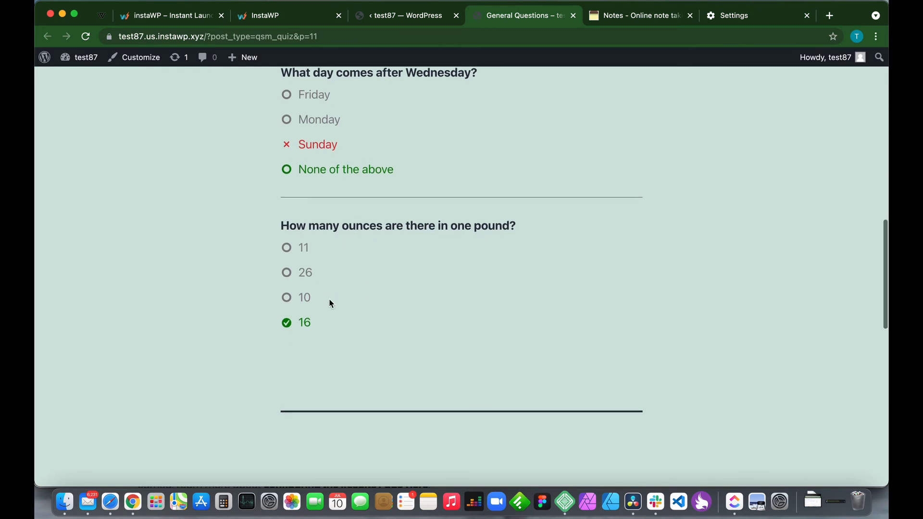
pyautogui.scroll(-3, 400, 301)
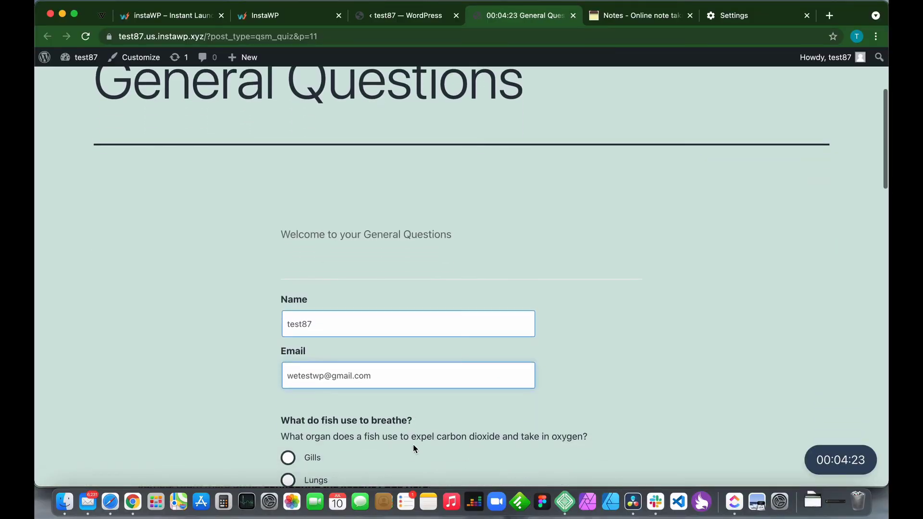
# Answer Gills, 366, None of the above and 16, then submit the retake.
pyautogui.scroll(-3, 413, 446)
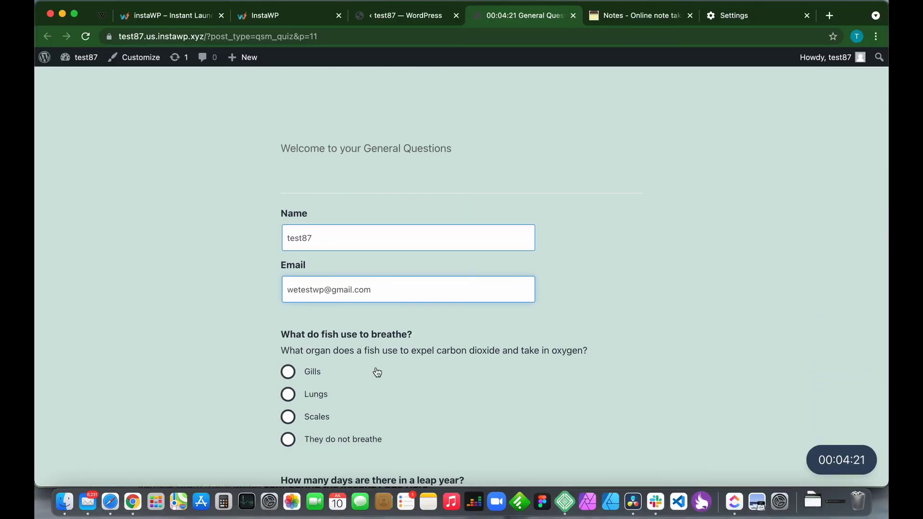
pyautogui.scroll(-2, 304, 325)
pyautogui.click(282, 332)
pyautogui.scroll(-5, 343, 359)
pyautogui.click(293, 307)
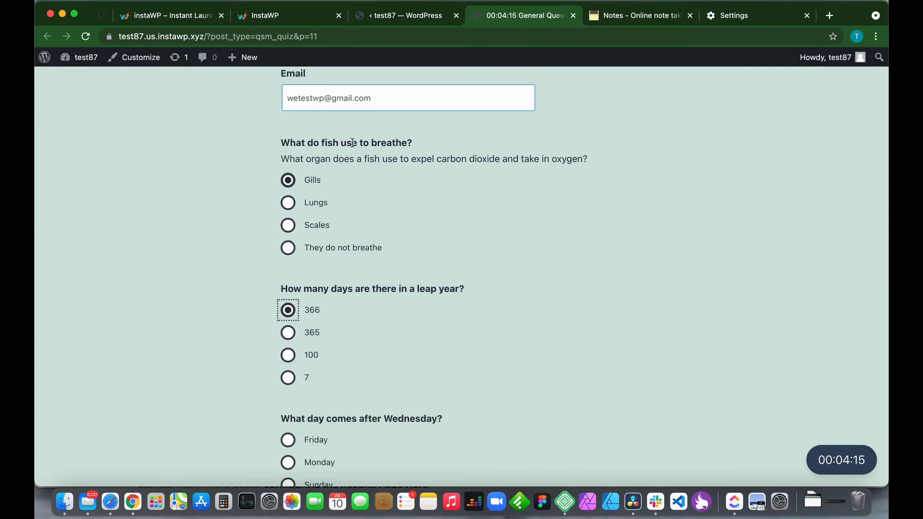
pyautogui.scroll(-5, 353, 143)
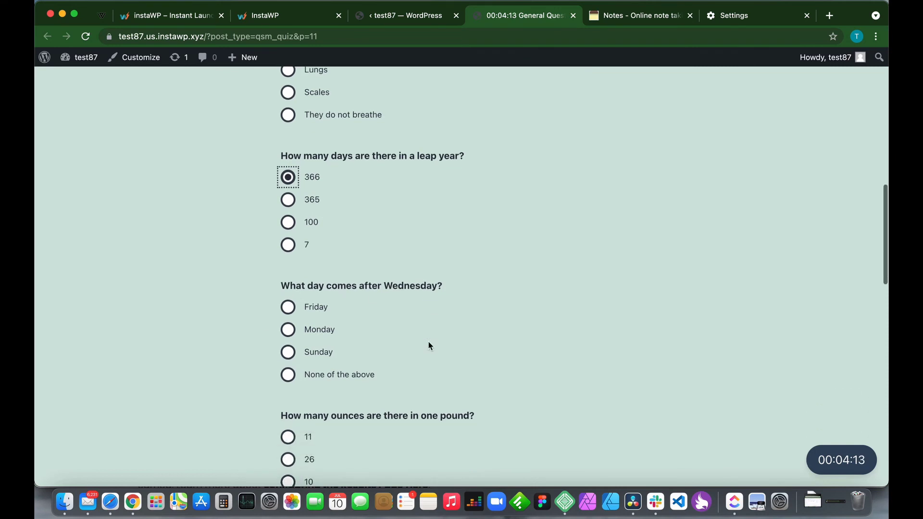
pyautogui.click(288, 375)
pyautogui.scroll(-3, 397, 382)
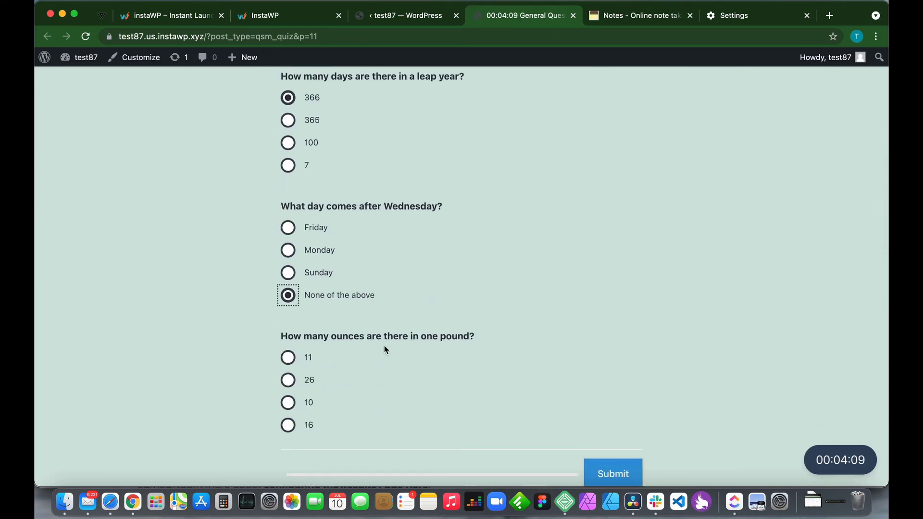
pyautogui.scroll(-2, 417, 352)
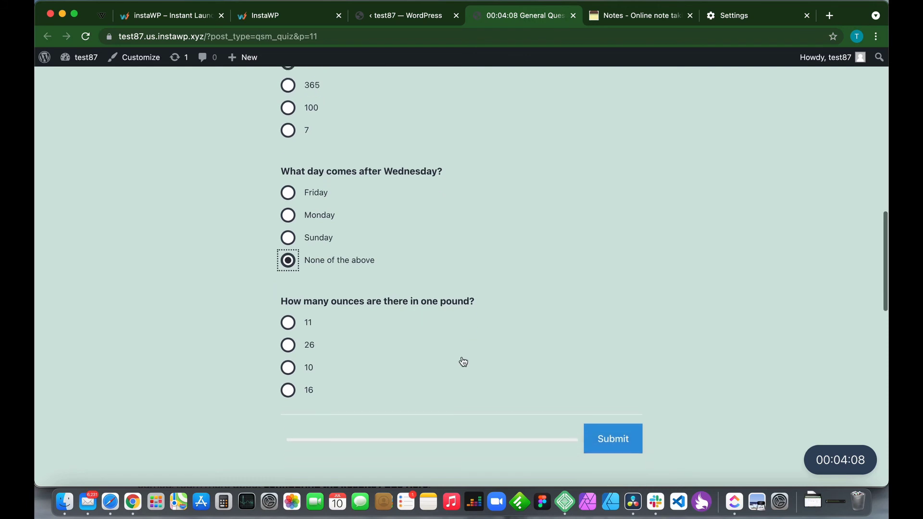
pyautogui.click(287, 386)
pyautogui.scroll(-2, 525, 354)
pyautogui.click(620, 393)
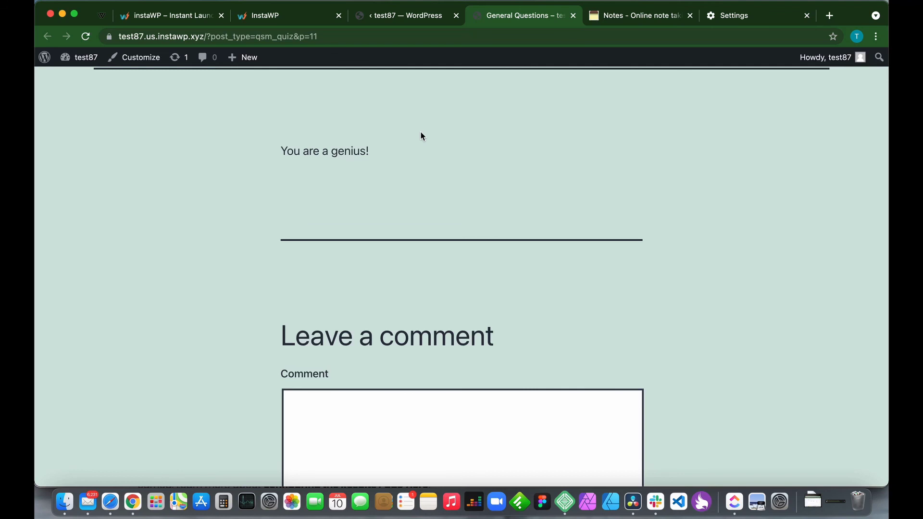
# Return to the quiz's admin settings and publish the General Questions quiz.
pyautogui.click(396, 15)
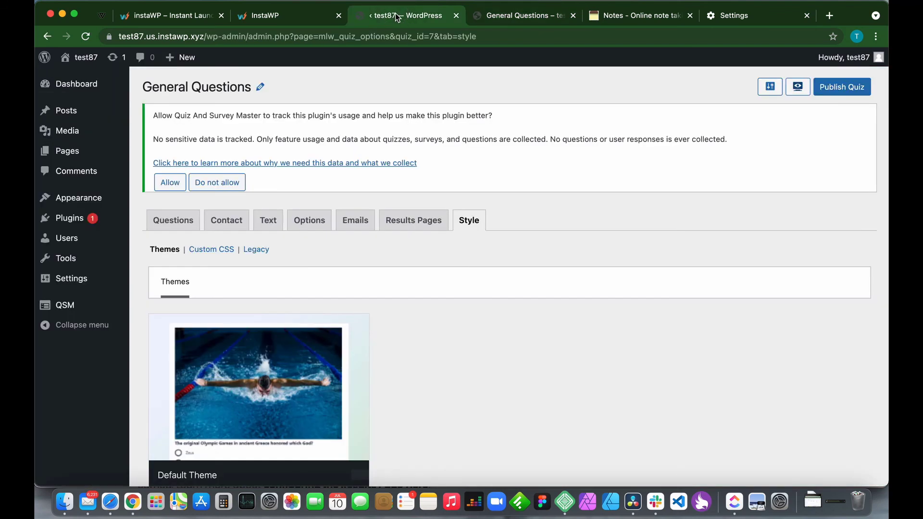
pyautogui.click(840, 90)
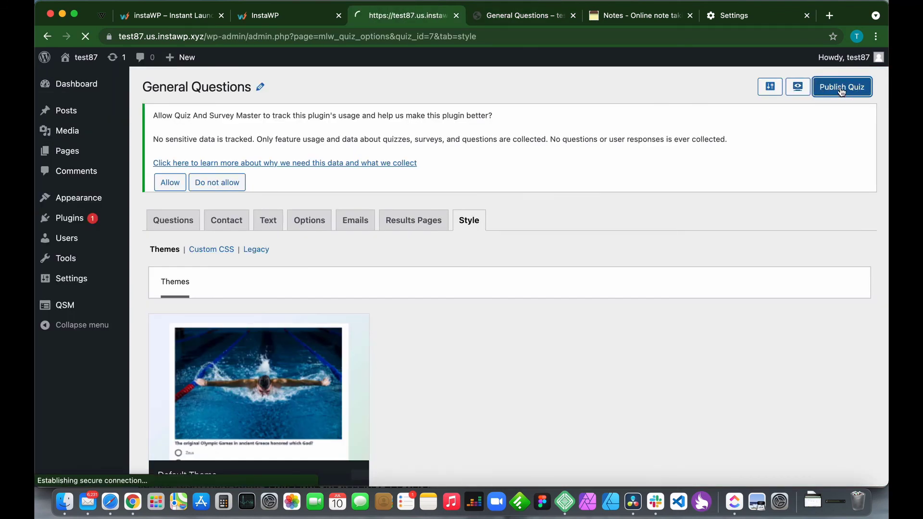
pyautogui.scroll(-3, 449, 136)
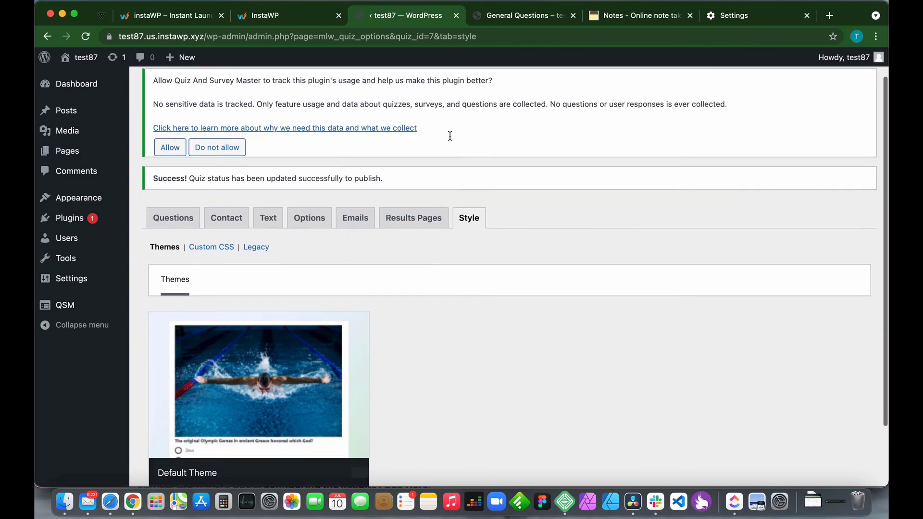
pyautogui.scroll(3, 450, 136)
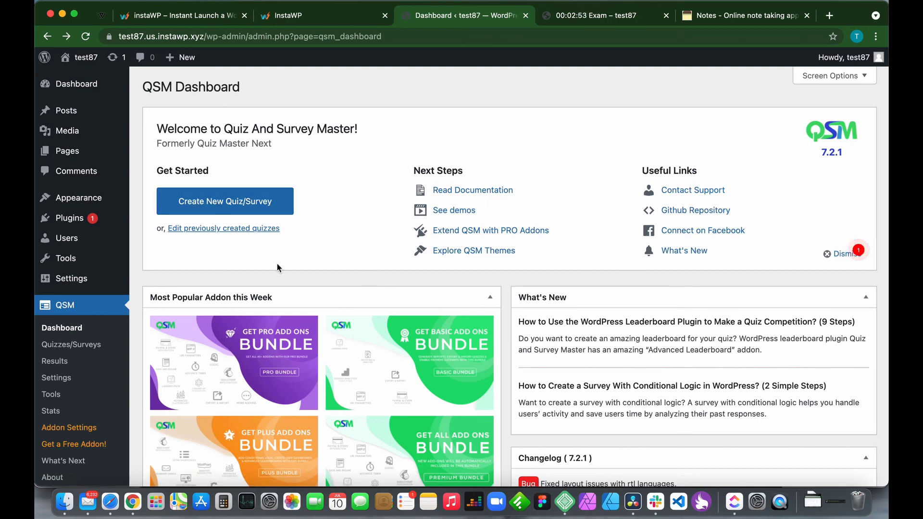
# From the Quizzes/Surveys list, copy the General Questions embed shortcode [qsm quiz=7].
pyautogui.click(66, 352)
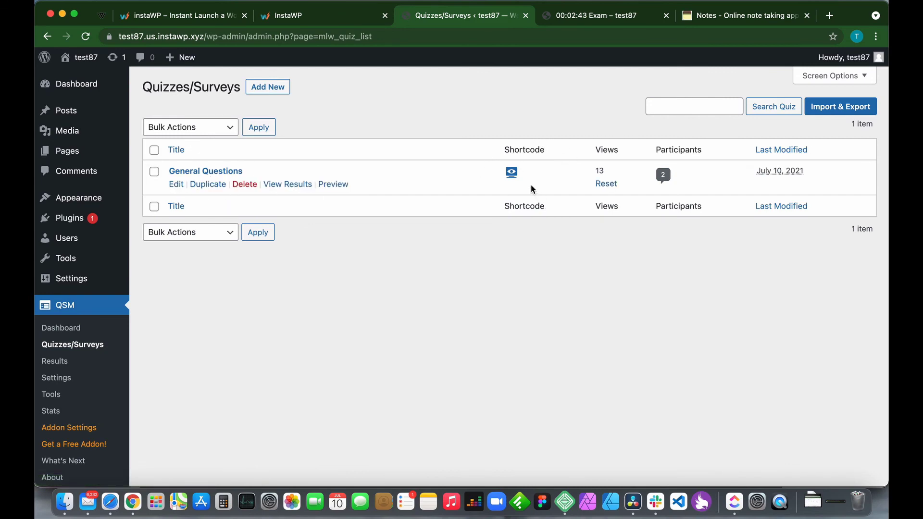
pyautogui.click(513, 175)
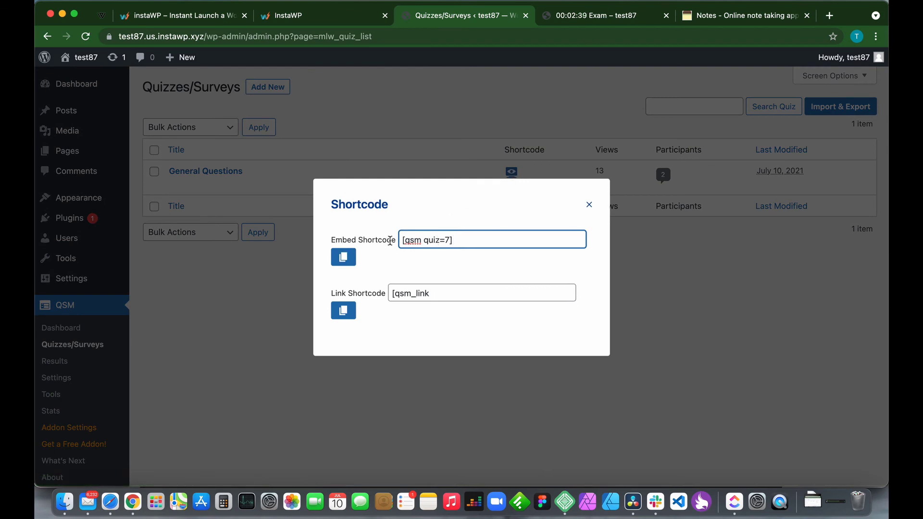
pyautogui.click(344, 259)
pyautogui.click(217, 281)
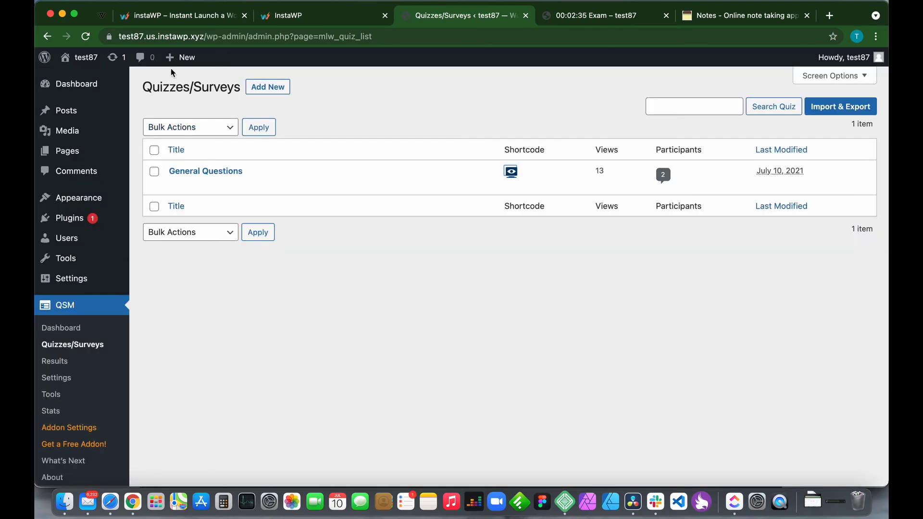
# Create a new page titled 'Our New Exam'.
pyautogui.moveTo(170, 63)
pyautogui.click(189, 113)
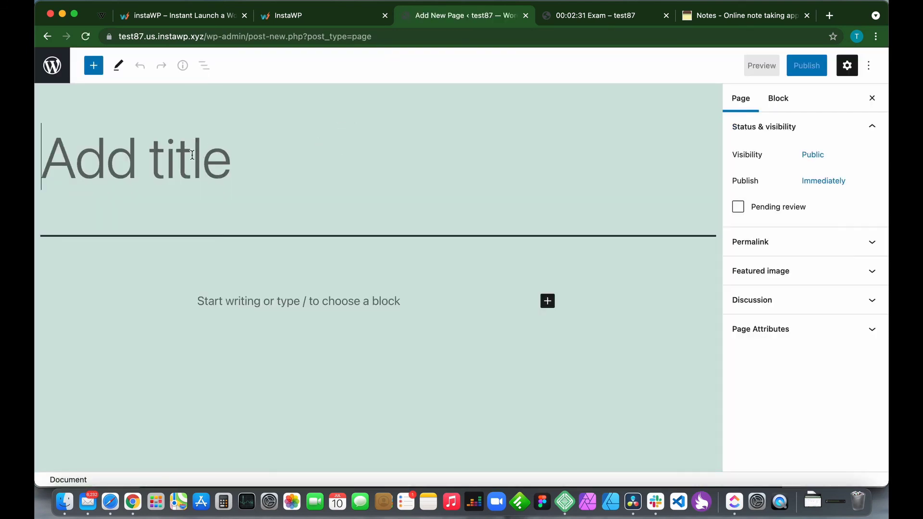
pyautogui.write('Our Ne')
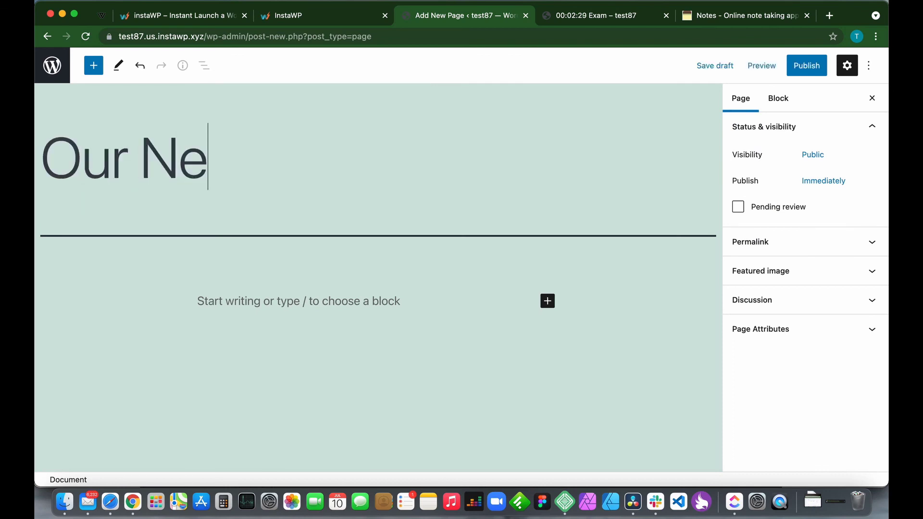
pyautogui.write('w Exam')
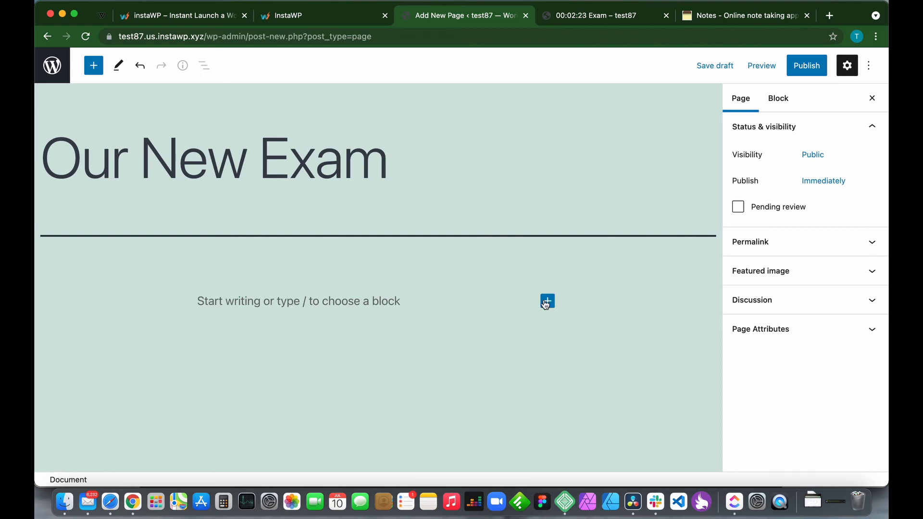
# Add a Shortcode block to the page holding the pasted [qsm quiz=7] shortcode.
pyautogui.click(547, 301)
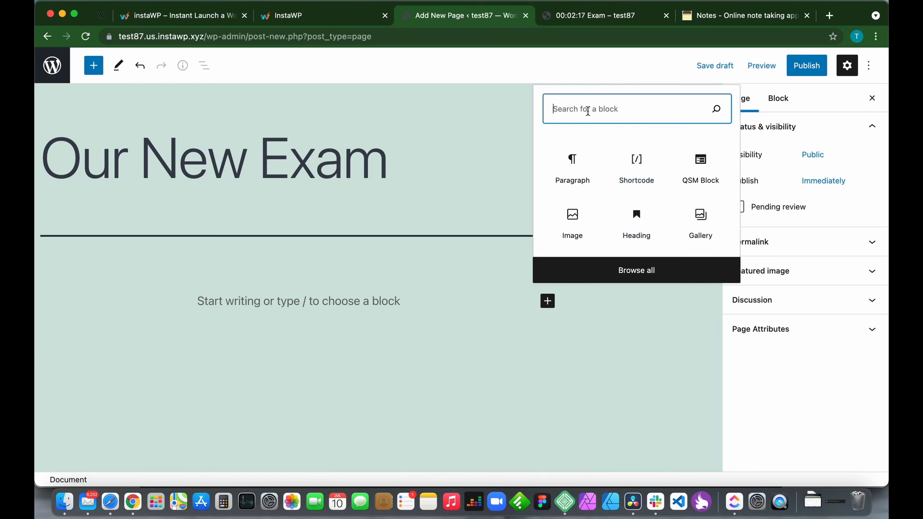
pyautogui.click(637, 174)
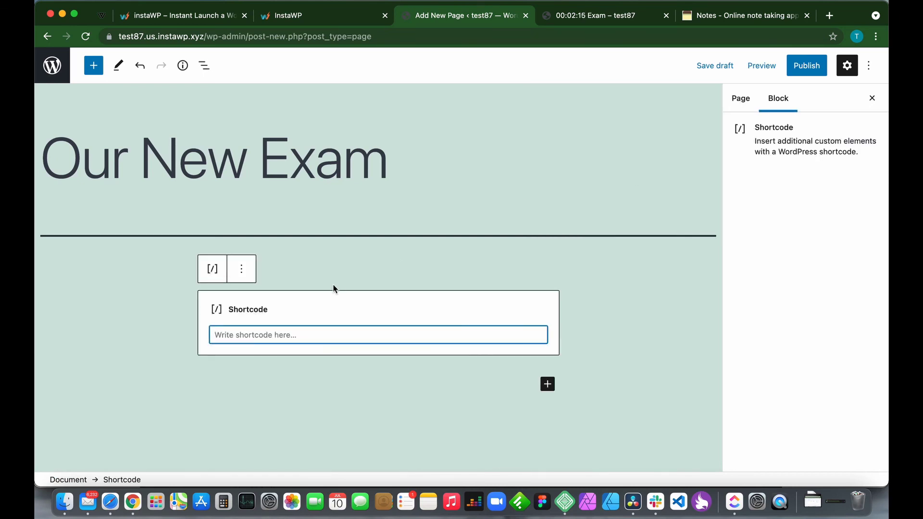
pyautogui.click(294, 333)
pyautogui.press('super+v')
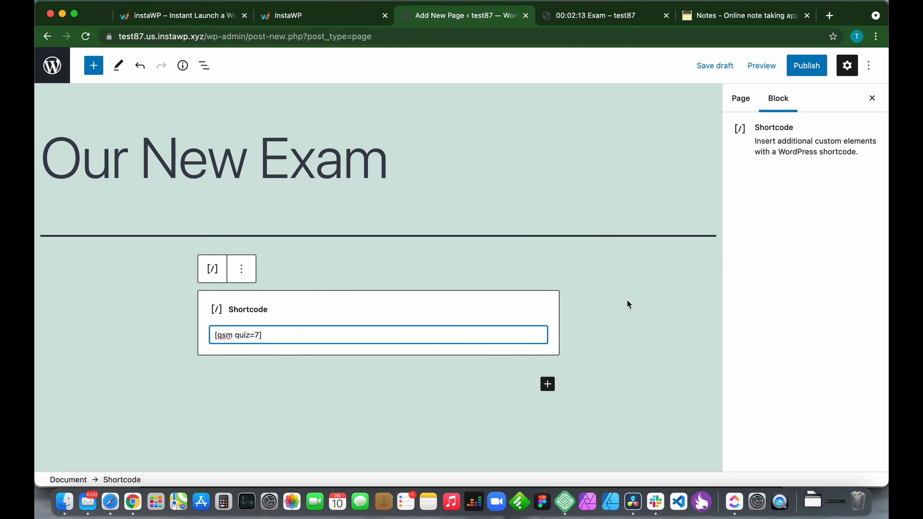
# Publish 'Our New Exam' and view it live, showing the quiz's welcome message and Name field.
pyautogui.click(806, 66)
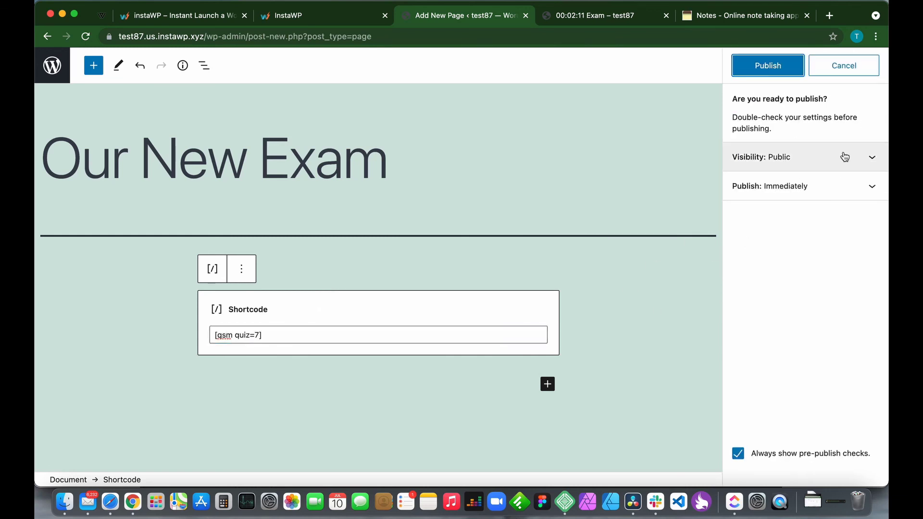
pyautogui.click(770, 63)
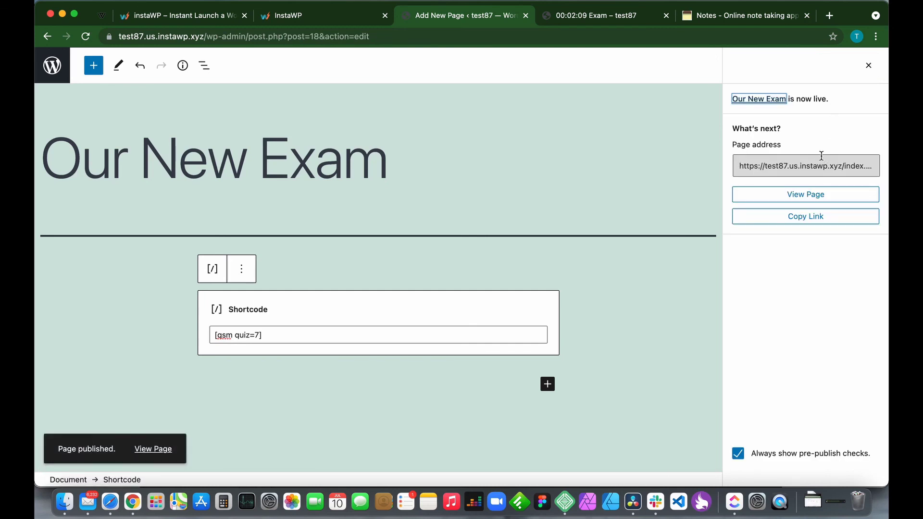
pyautogui.click(797, 204)
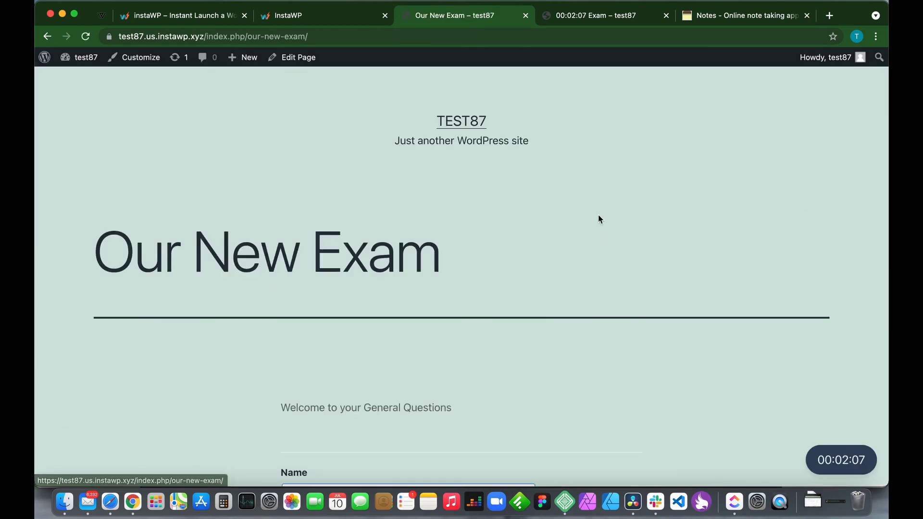
pyautogui.scroll(-1, 486, 284)
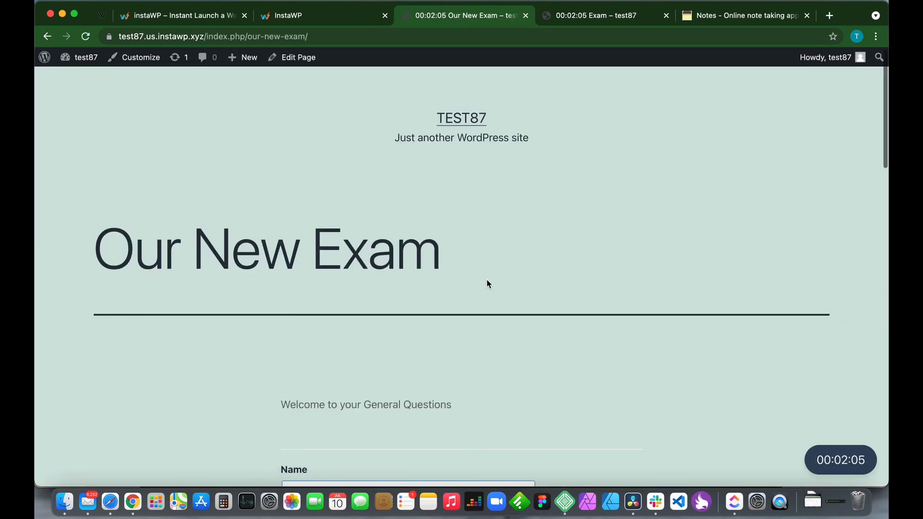